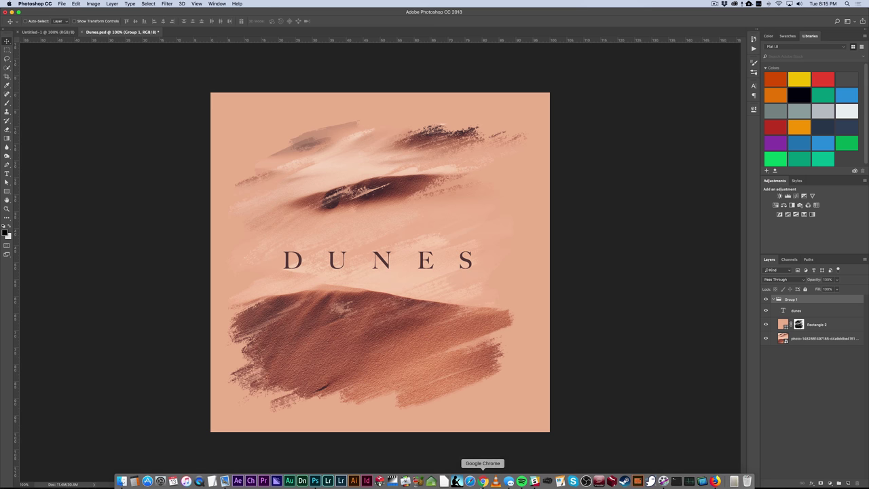
Browse the Unsplash Weekly Features photo collection in the browser, then return to the Dunes poster.
click(483, 480)
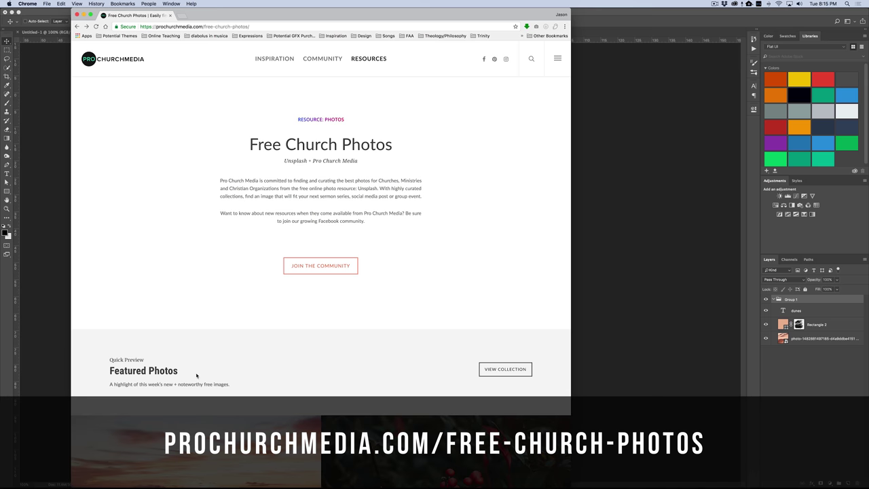
click(503, 372)
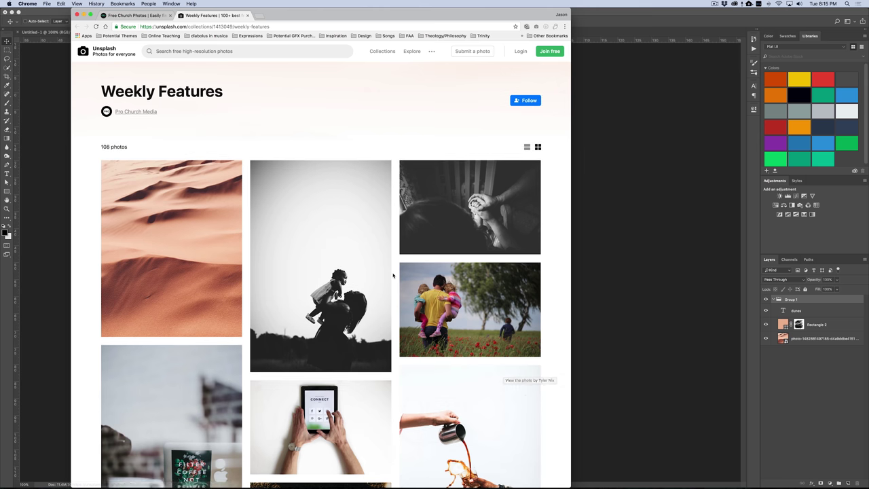
scroll(394, 274, down, 5)
scroll(392, 275, up, 6)
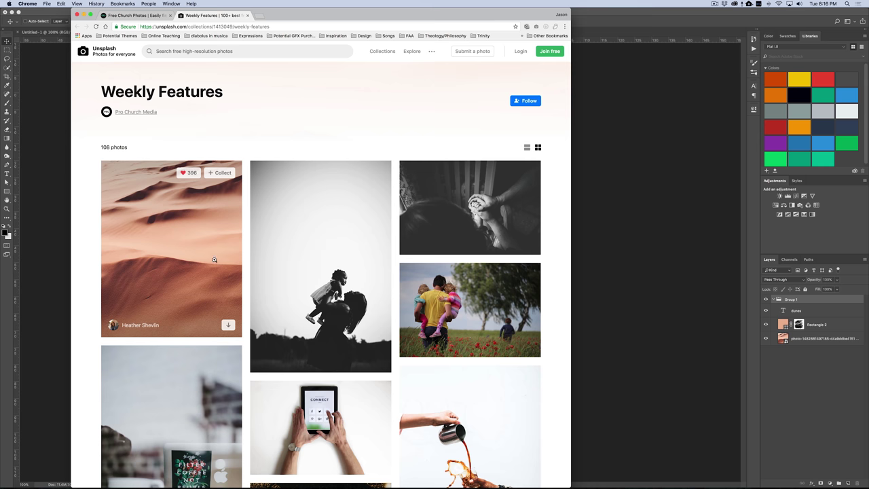
click(655, 326)
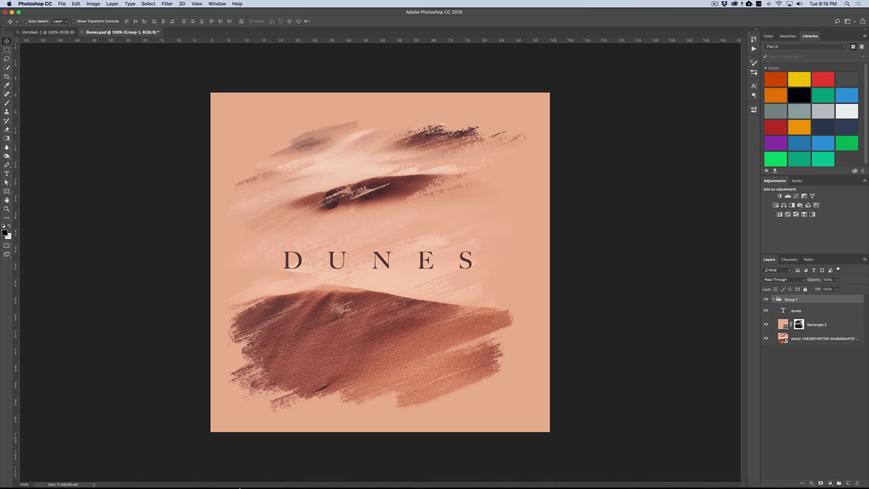
Drag the dune photo from the Desktop into Dunes.psd, scale it to about 204%, and collapse Group 1.
click(122, 480)
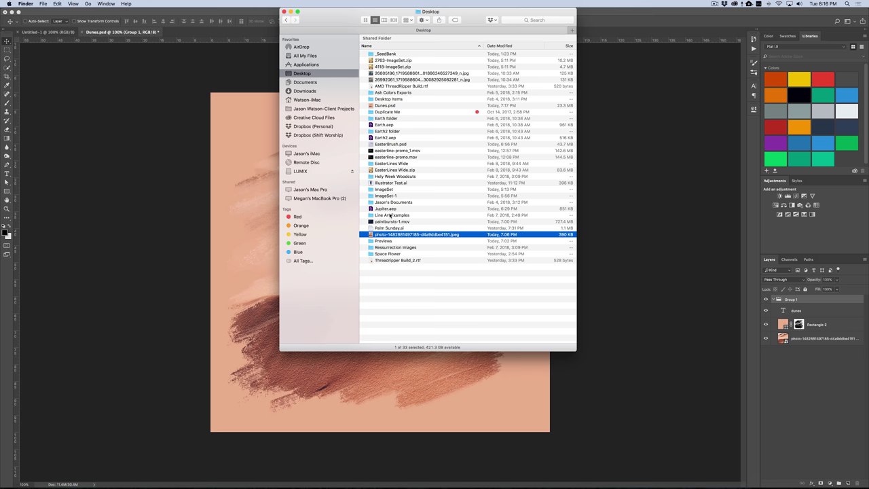
drag(385, 235, 251, 293)
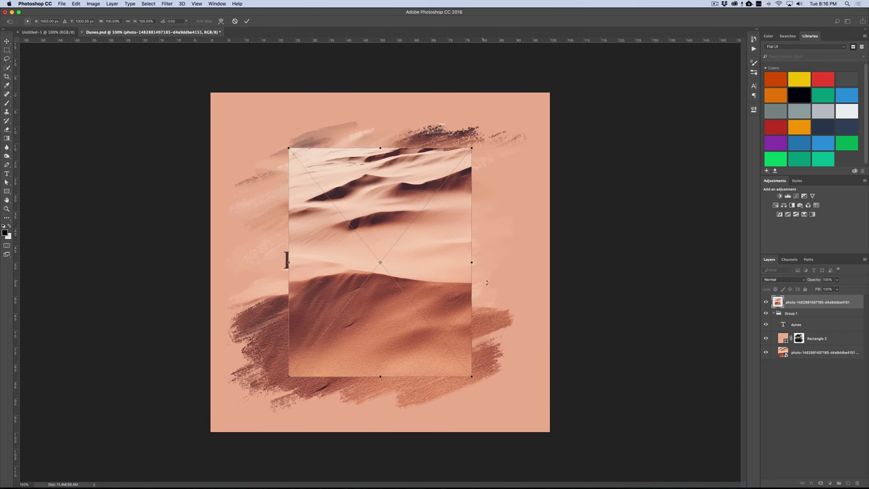
drag(472, 379, 568, 479)
drag(504, 314, 506, 322)
key(Return)
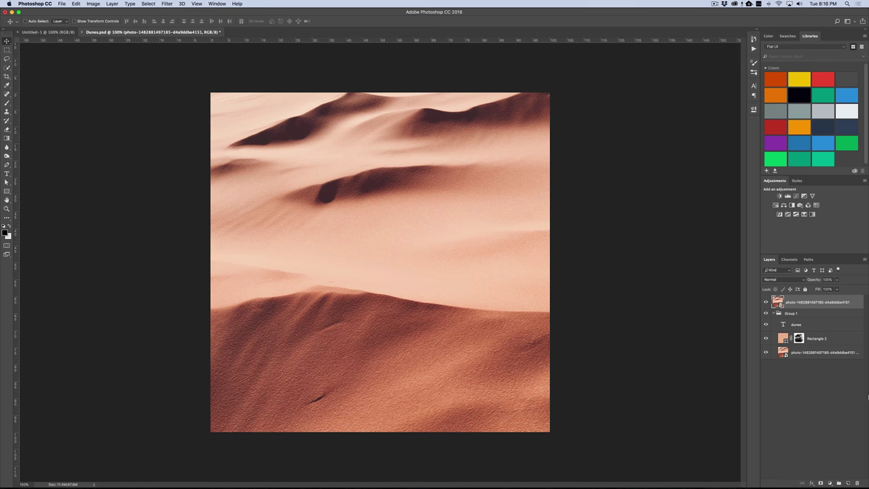
click(773, 313)
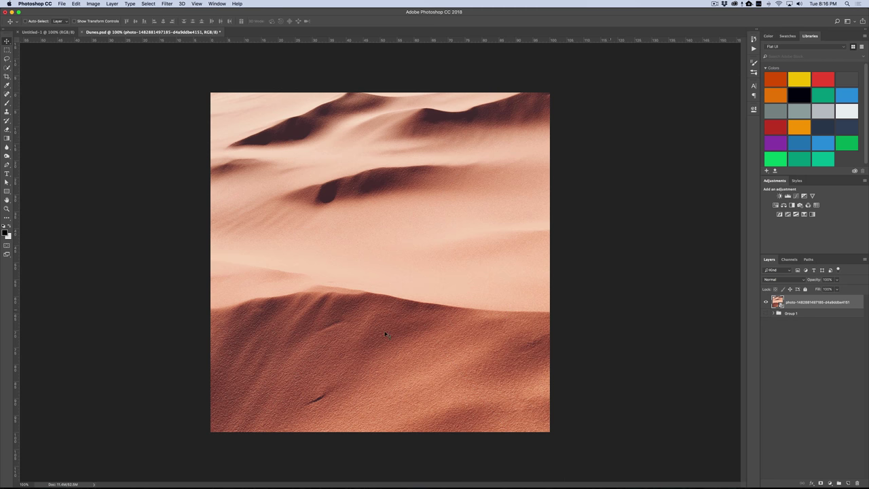
Draw a rectangle covering the whole canvas, then hide it to see the photo.
click(7, 191)
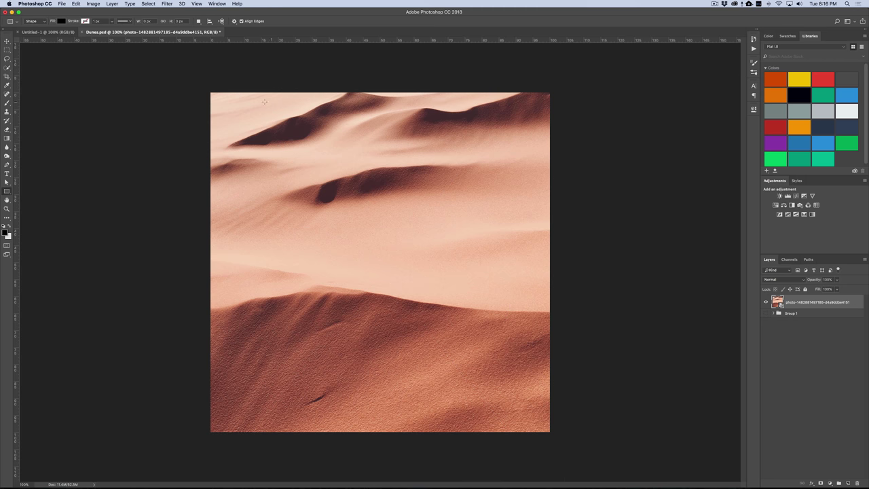
drag(207, 91, 552, 433)
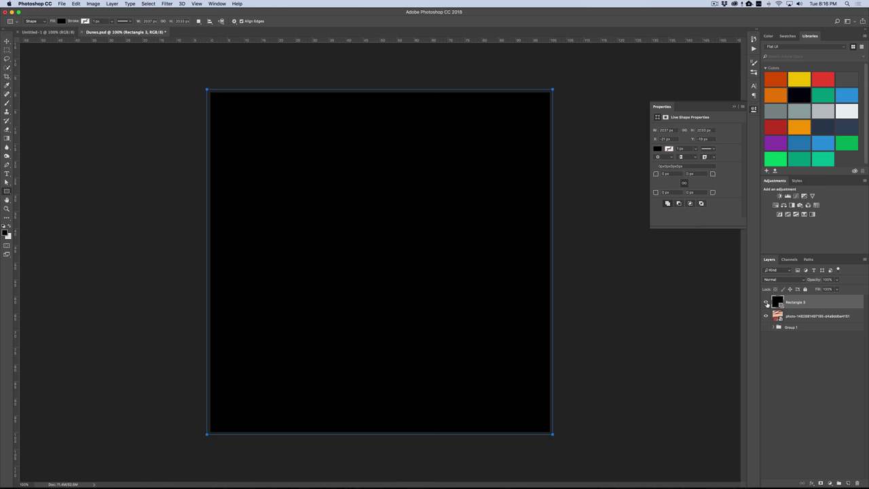
click(767, 305)
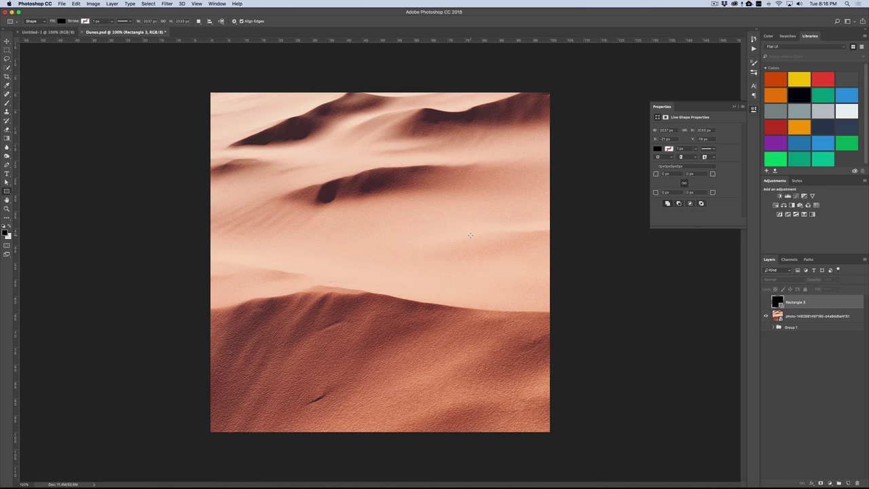
Fill the rectangle with peach f7d2b8 sampled from the dune photo's sand tone.
double_click(778, 302)
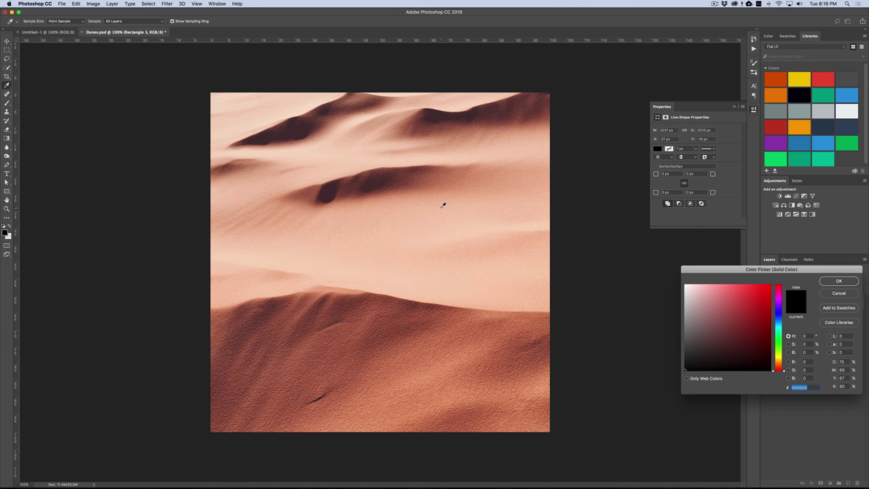
click(449, 235)
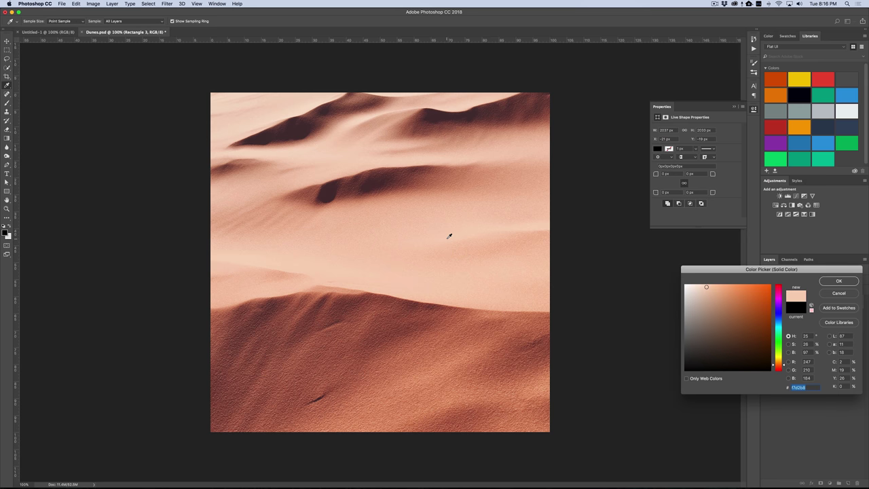
click(837, 283)
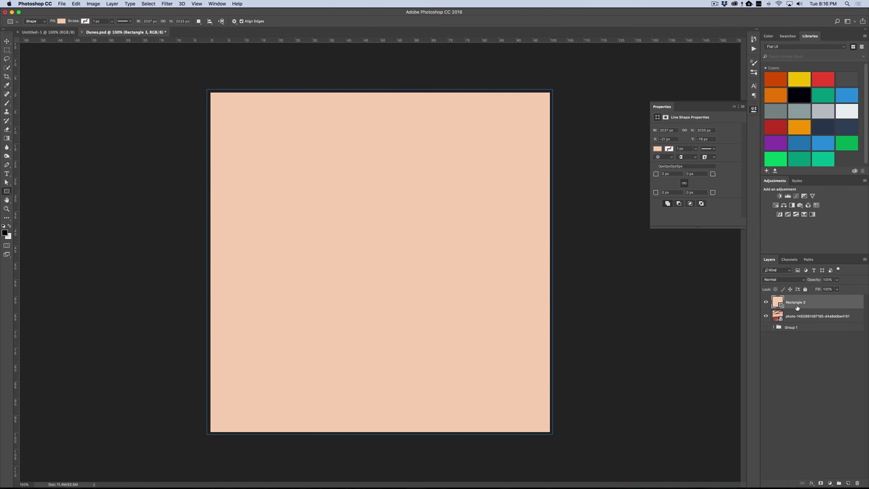
Add a new empty layer and set the Brush tool's flow to 75%.
click(847, 482)
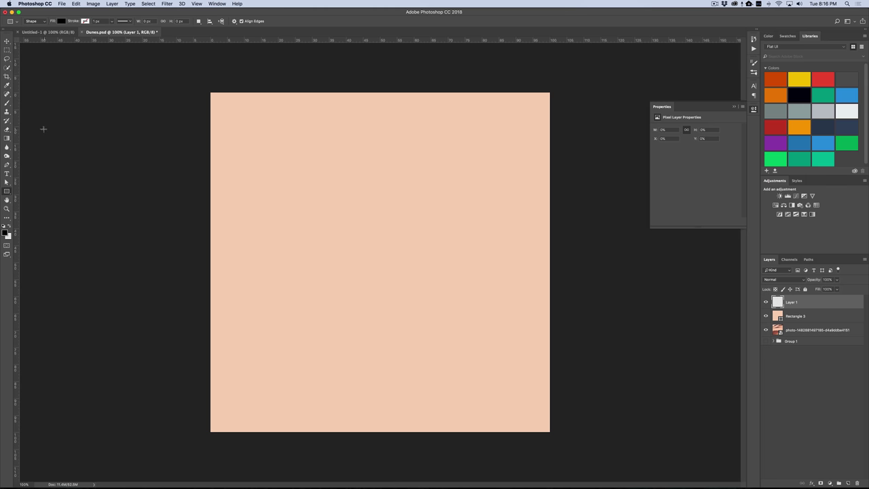
click(7, 104)
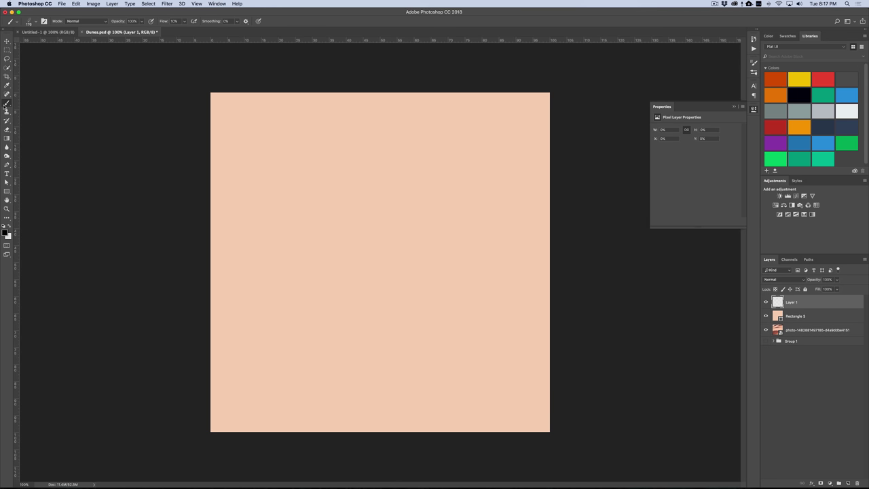
click(7, 102)
click(184, 21)
drag(186, 30, 205, 30)
Paint rough black test strokes across the canvas, then delete that test layer.
drag(311, 202, 442, 201)
drag(309, 243, 438, 228)
drag(344, 289, 430, 284)
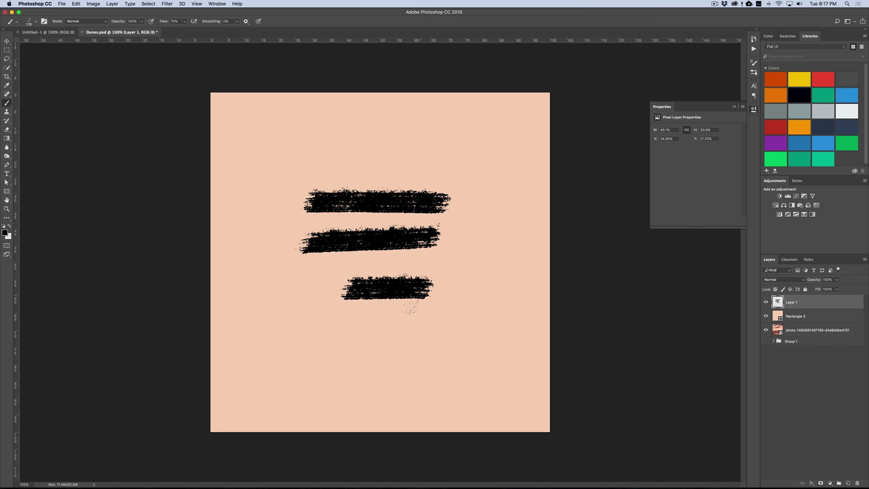
drag(302, 343, 416, 336)
drag(309, 316, 462, 317)
drag(353, 272, 429, 266)
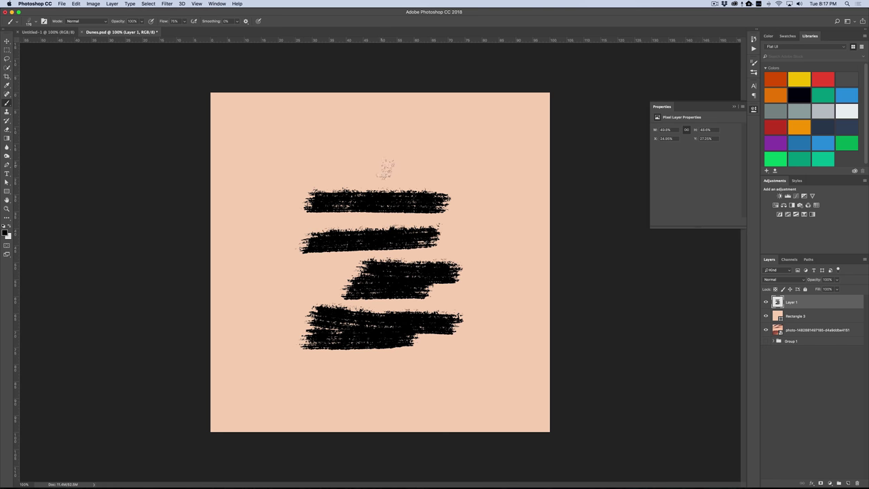
mouse_move(388, 169)
mouse_down()
mouse_move(440, 244)
mouse_move(397, 295)
mouse_move(452, 277)
mouse_move(414, 292)
mouse_up()
drag(385, 253, 293, 286)
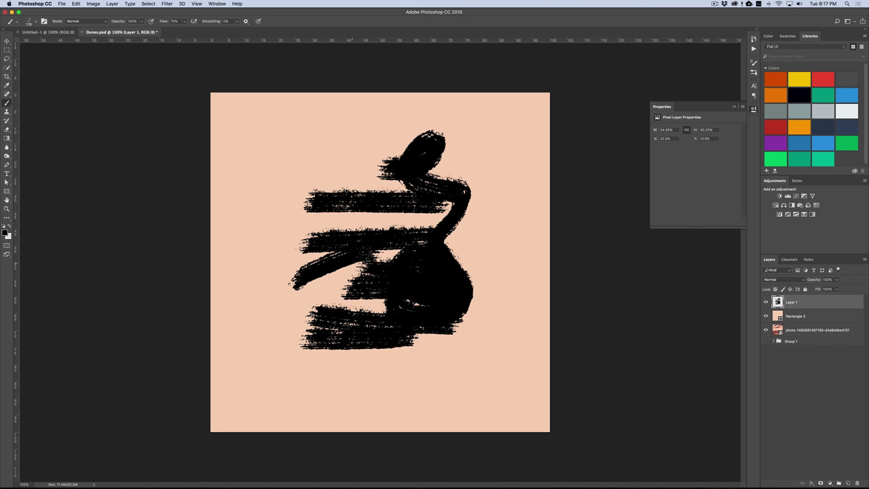
drag(370, 135, 358, 200)
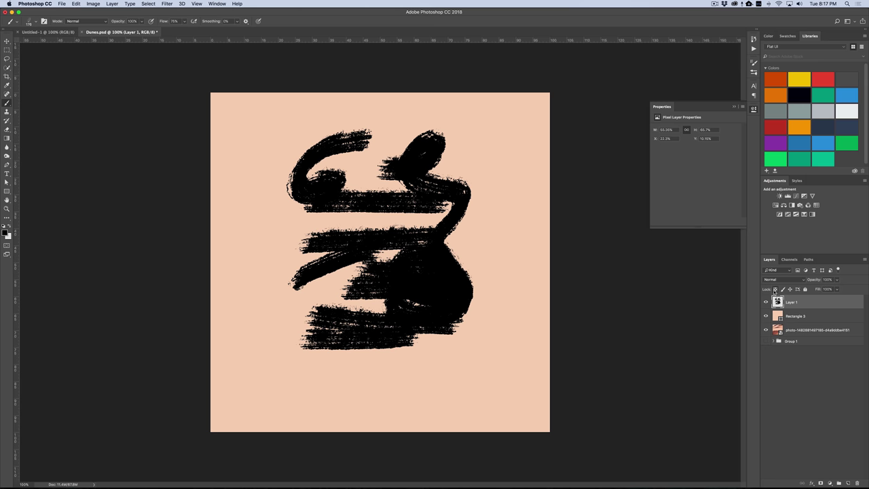
key(Delete)
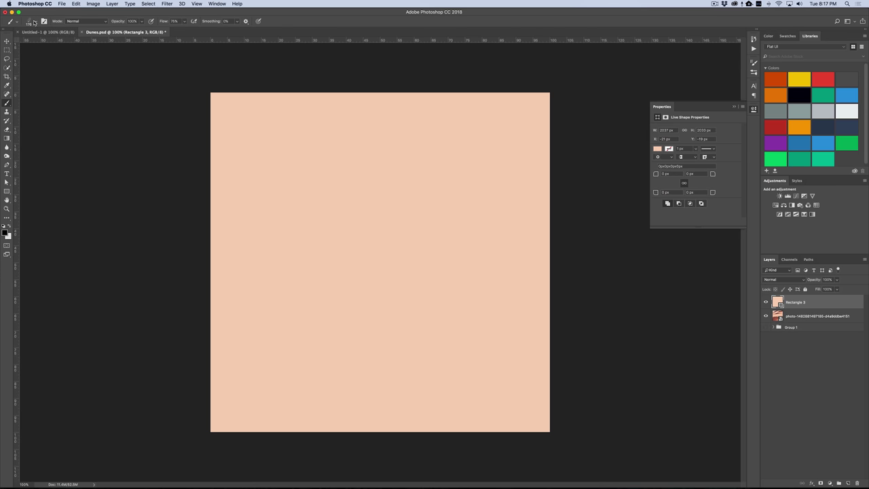
click(34, 23)
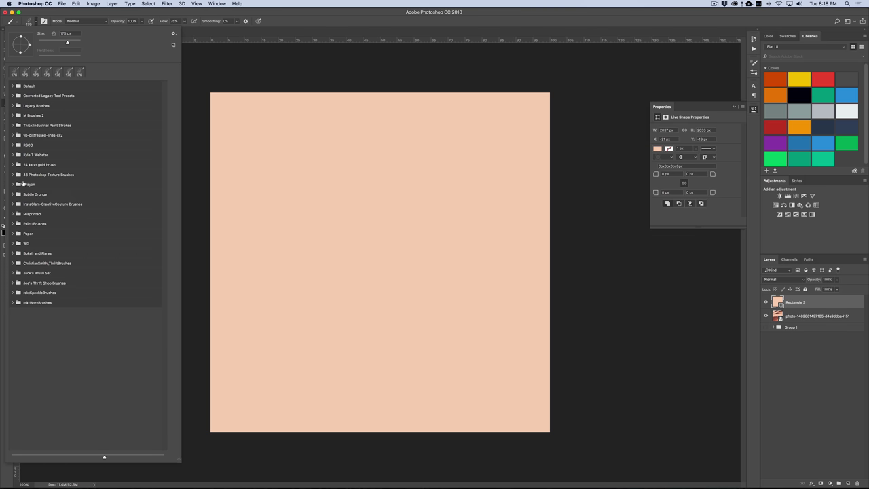
click(13, 186)
click(14, 185)
click(13, 214)
scroll(38, 254, down, 5)
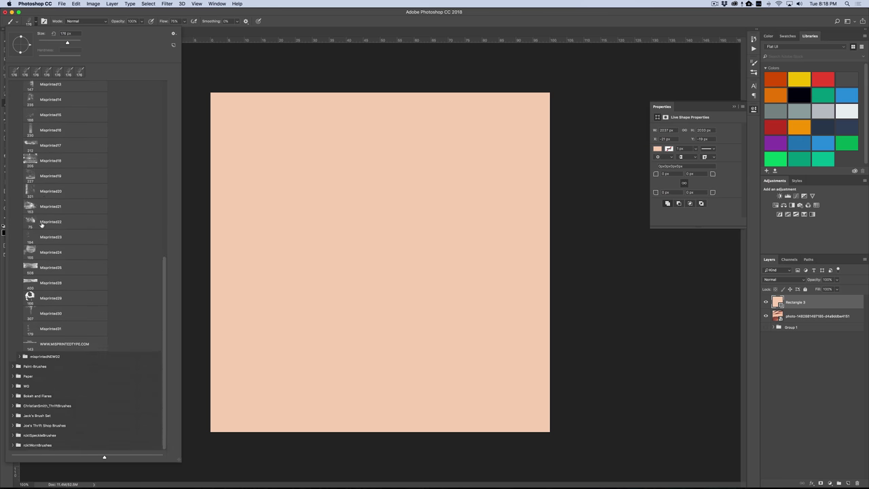
scroll(42, 225, up, 10)
click(16, 215)
click(14, 194)
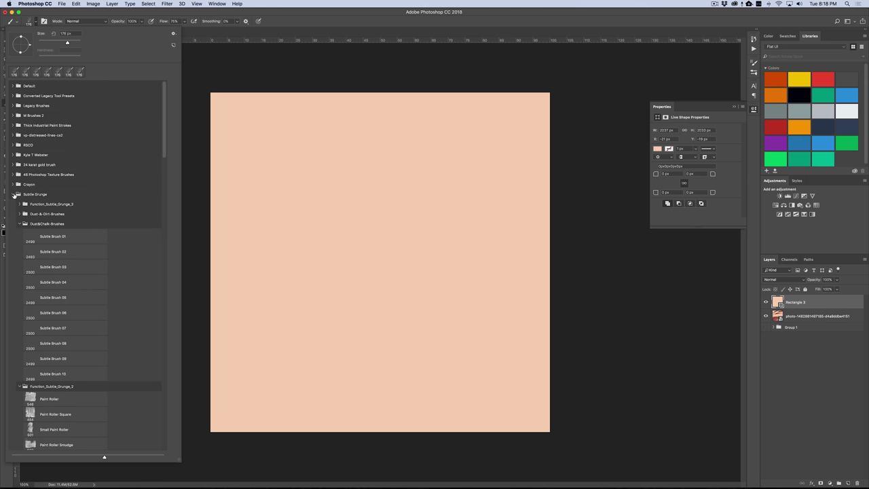
click(14, 194)
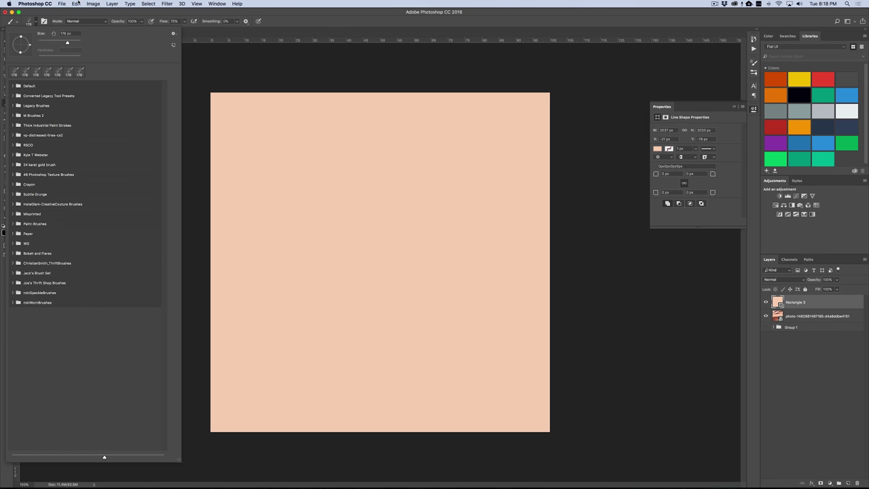
click(34, 21)
Show the Brushes panel from the Window menu to list the installed brush folders.
click(217, 3)
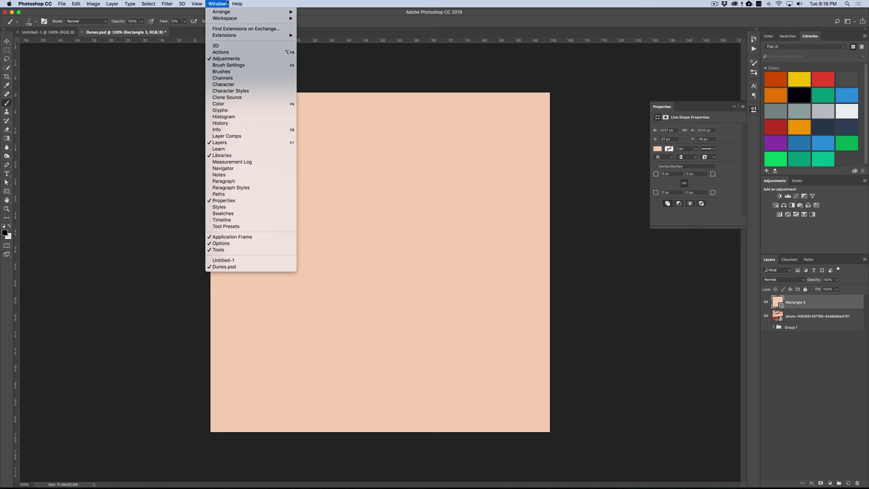
click(222, 72)
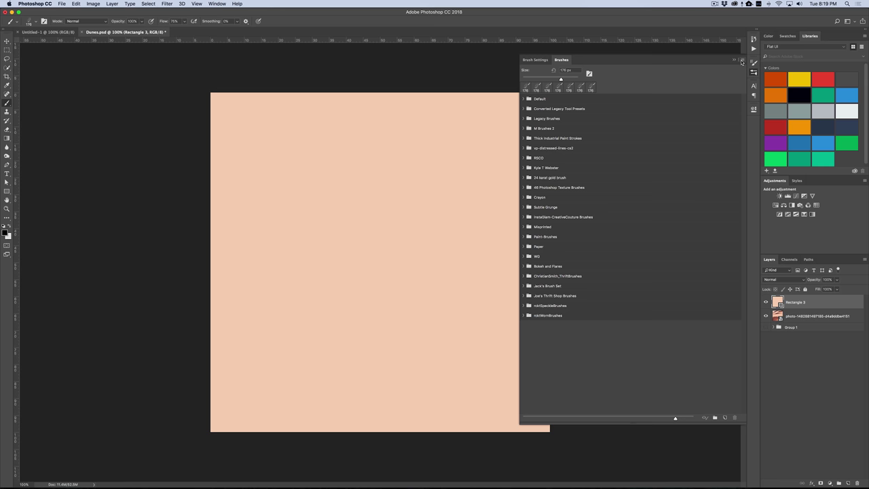
click(743, 61)
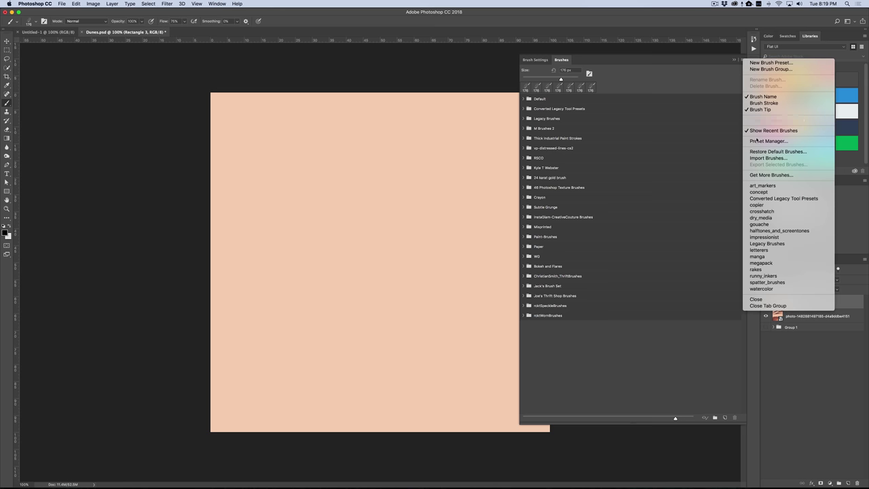
click(766, 179)
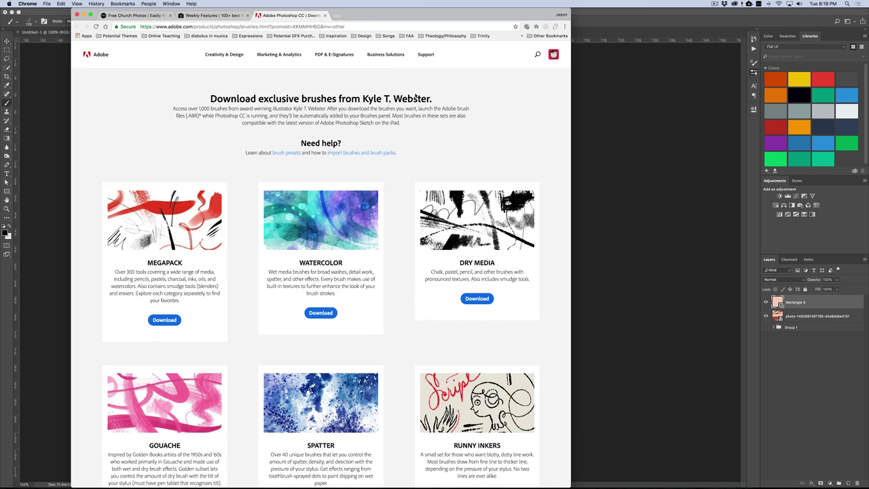
scroll(353, 161, down, 15)
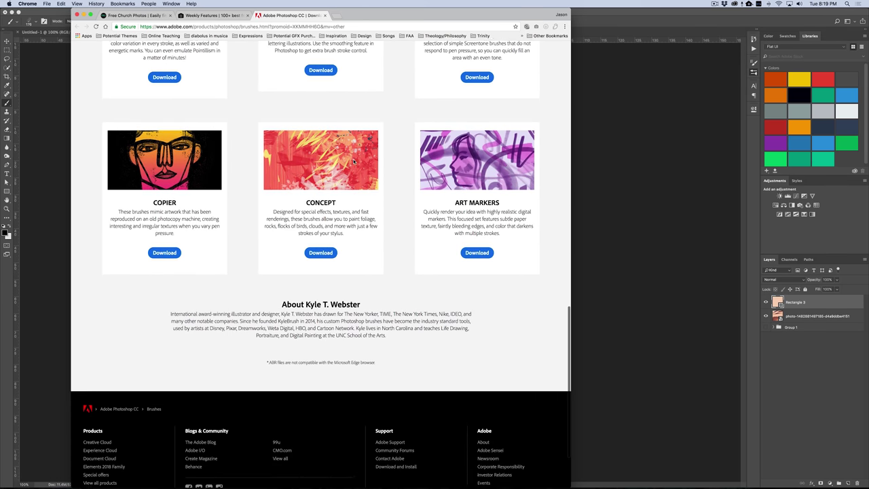
scroll(346, 161, up, 15)
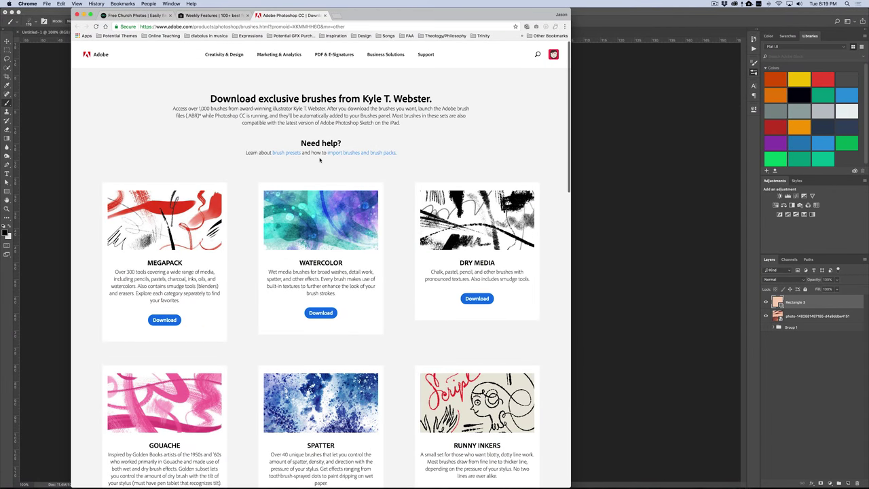
scroll(319, 160, down, 10)
scroll(319, 160, up, 15)
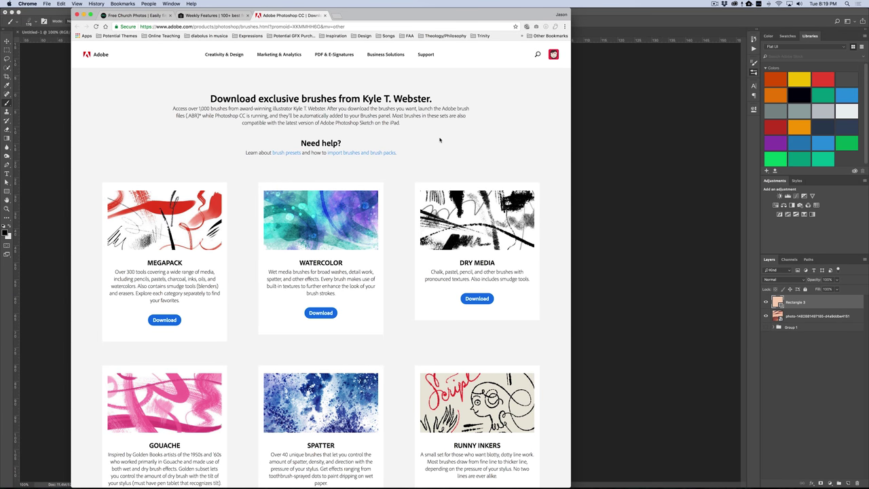
Start the Megapack download, browse to Photoshop's Presets > Brushes folder, then cancel and return to Photoshop.
click(163, 320)
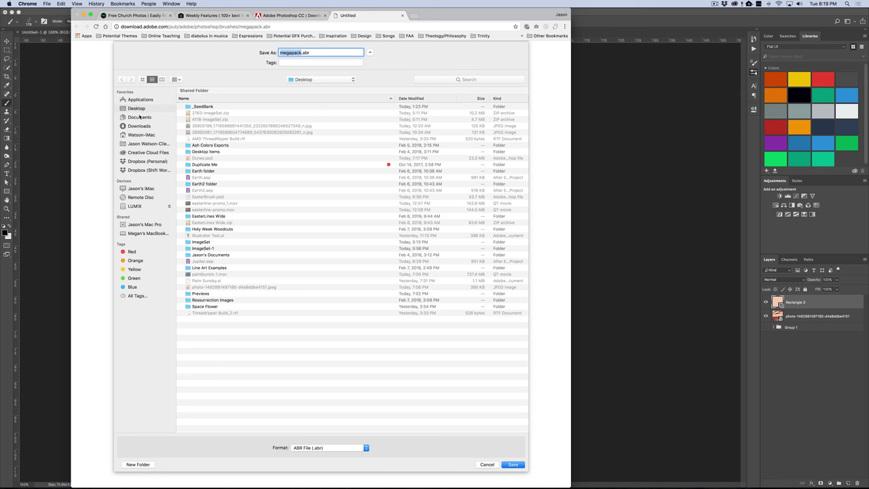
click(140, 100)
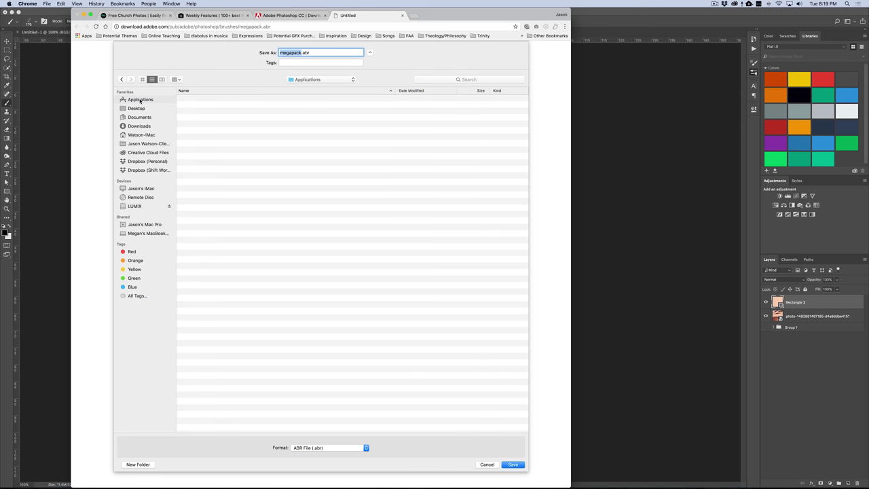
scroll(207, 307, down, 3)
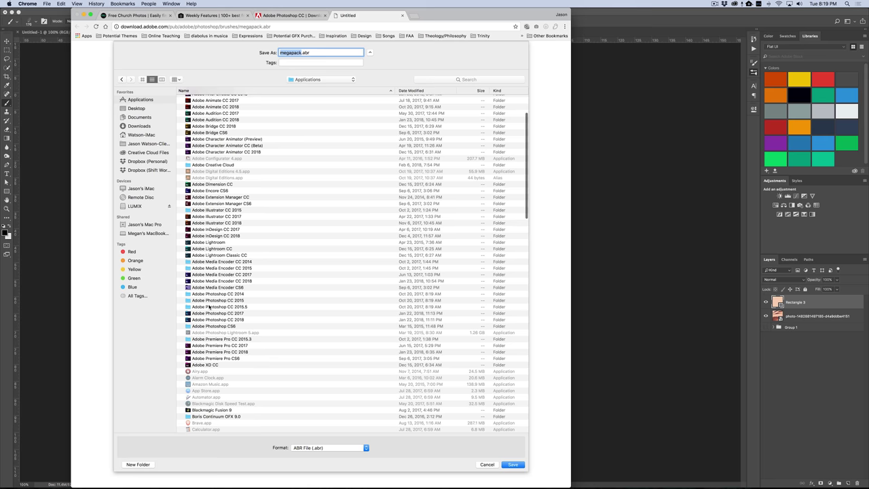
double_click(224, 318)
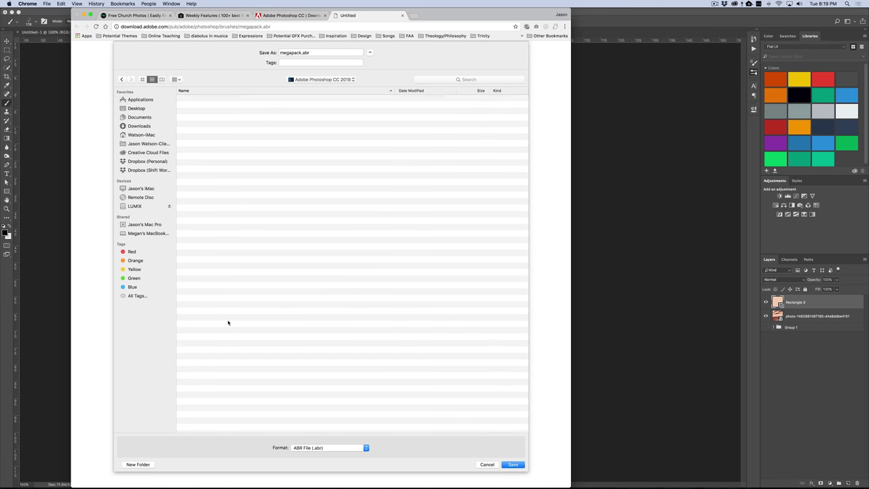
double_click(201, 137)
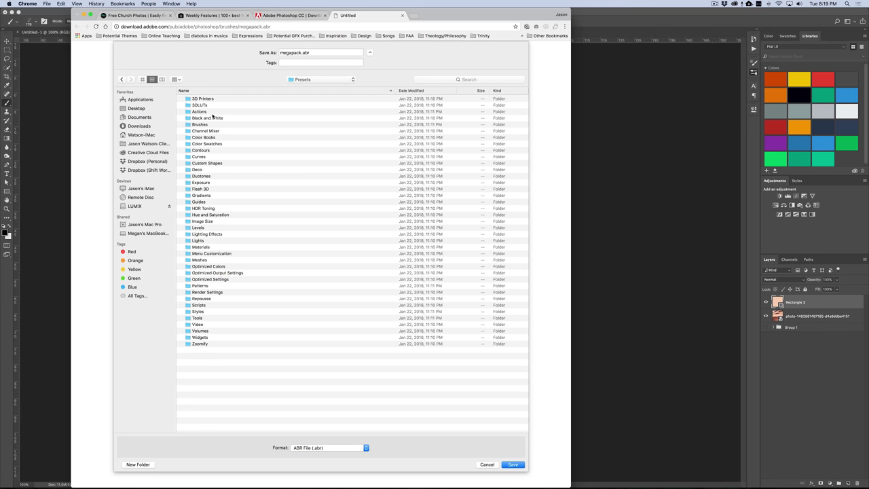
click(201, 125)
double_click(201, 126)
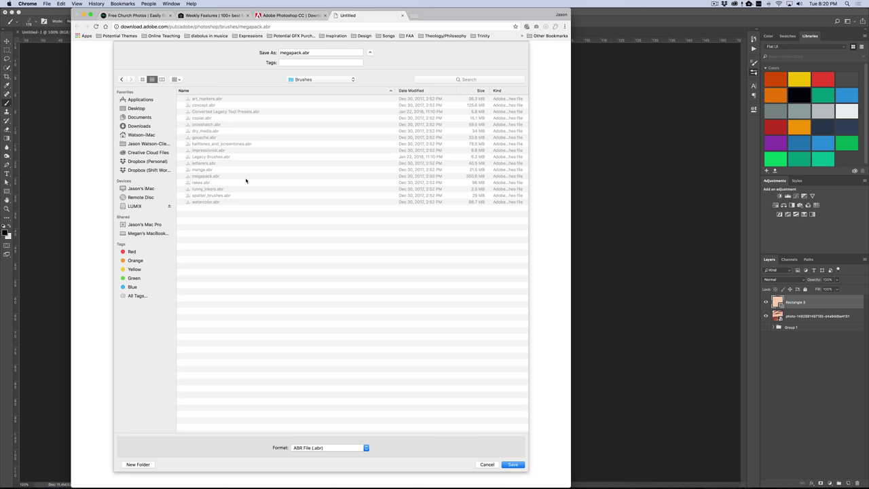
click(488, 465)
click(646, 290)
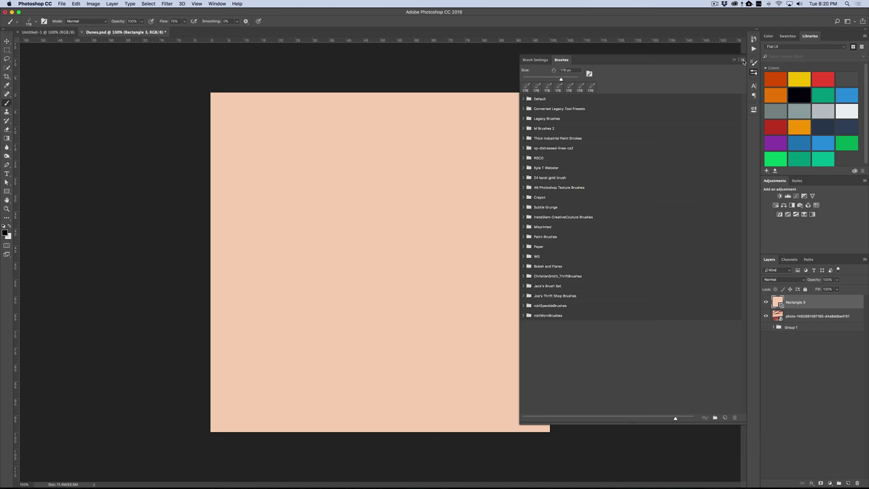
click(743, 61)
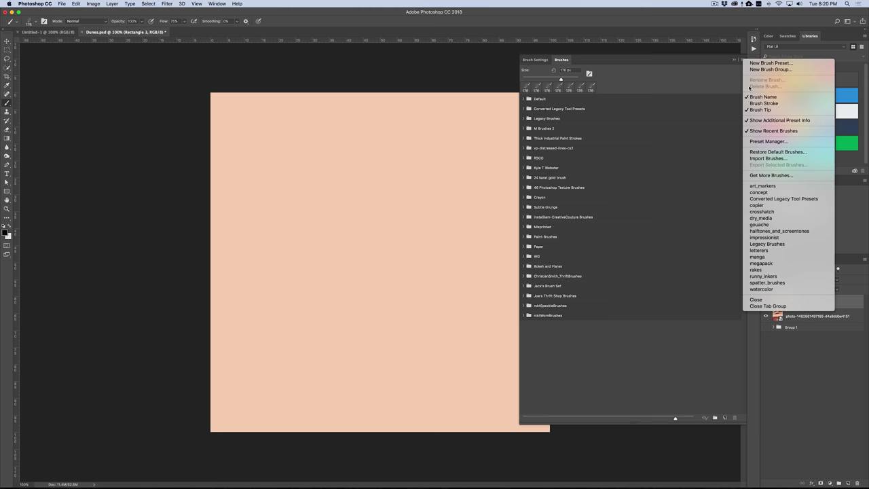
click(762, 158)
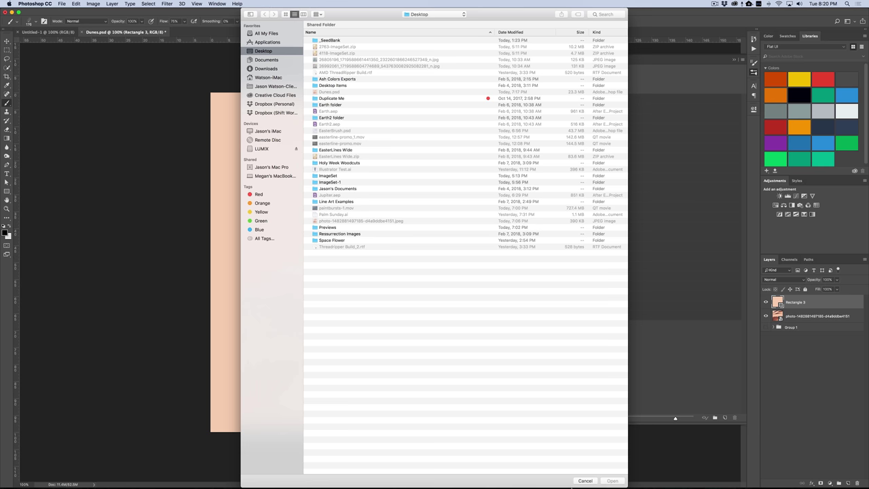
click(585, 480)
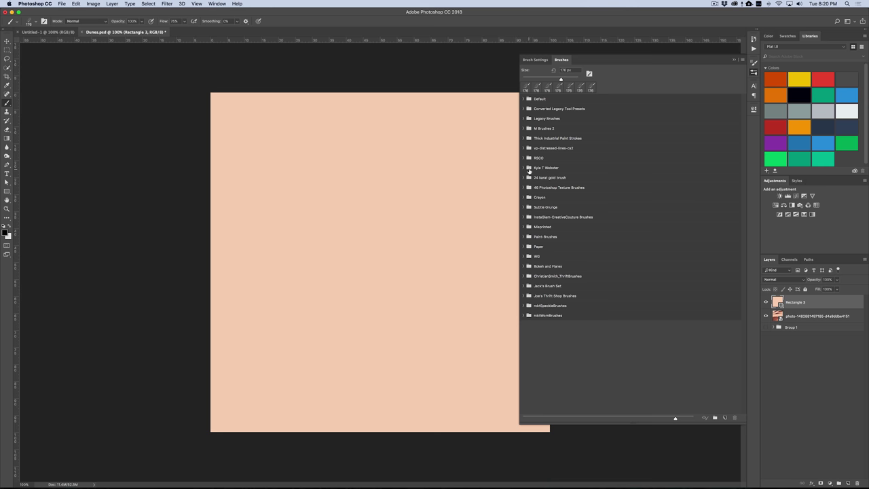
Expand Kyle T Webster > megapack > Paintbox and select Kyle's Paintbox – Rough Dry Fun Big.
click(545, 168)
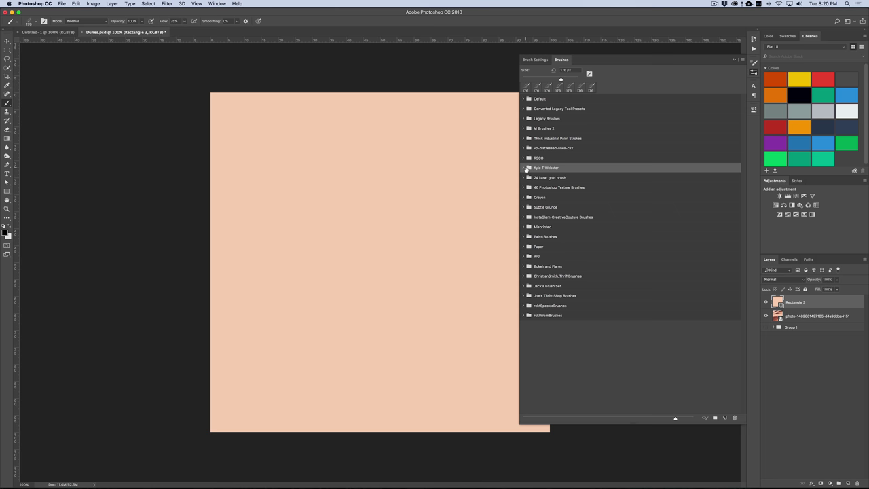
click(525, 168)
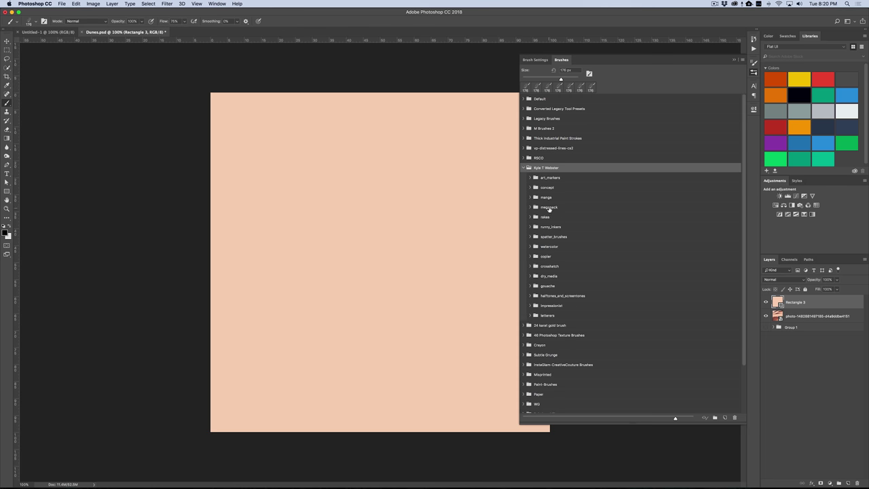
click(548, 208)
click(530, 207)
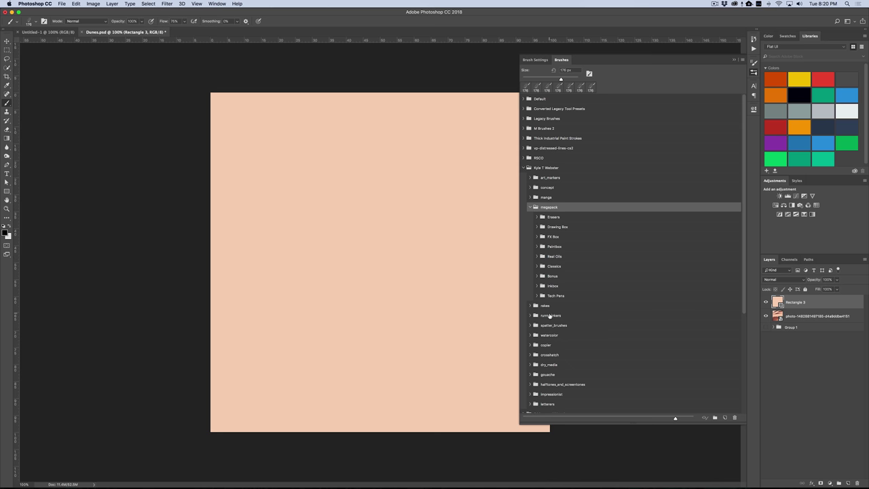
click(538, 246)
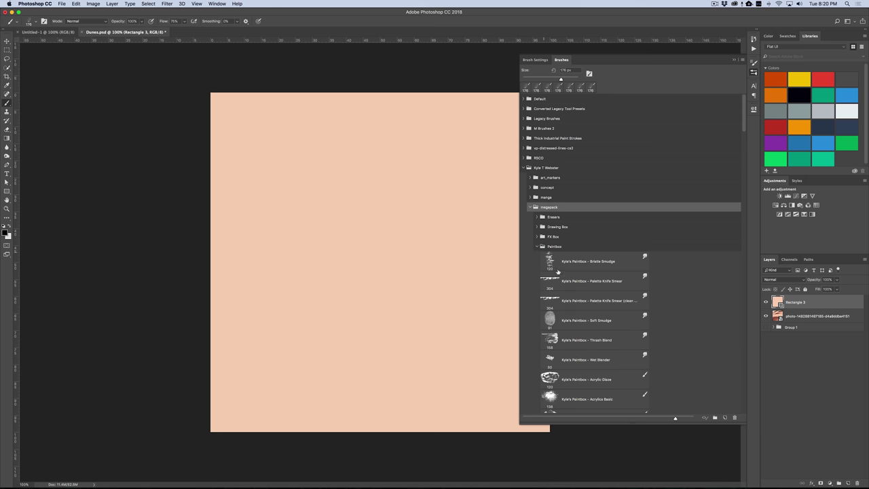
scroll(566, 262, down, 5)
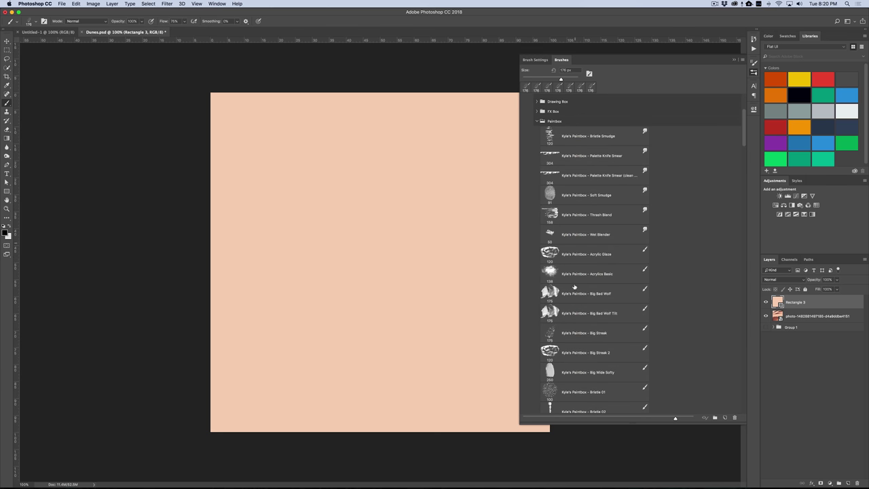
scroll(575, 287, down, 15)
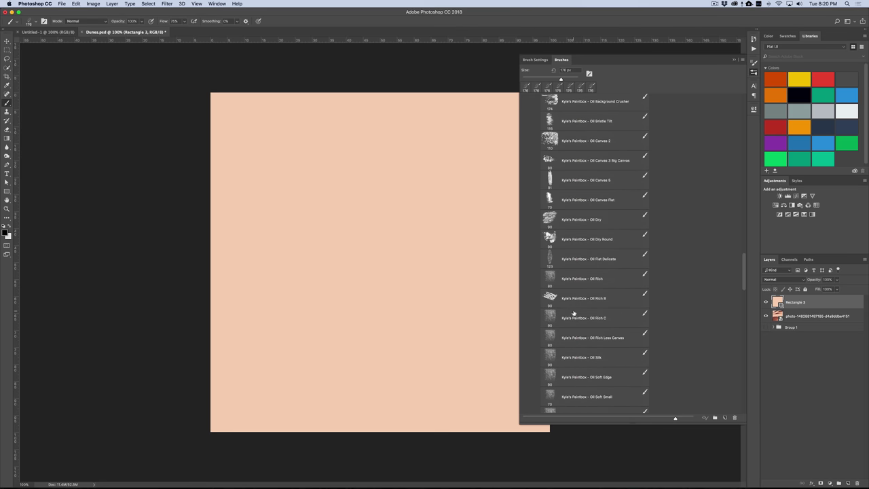
scroll(577, 352, down, 11)
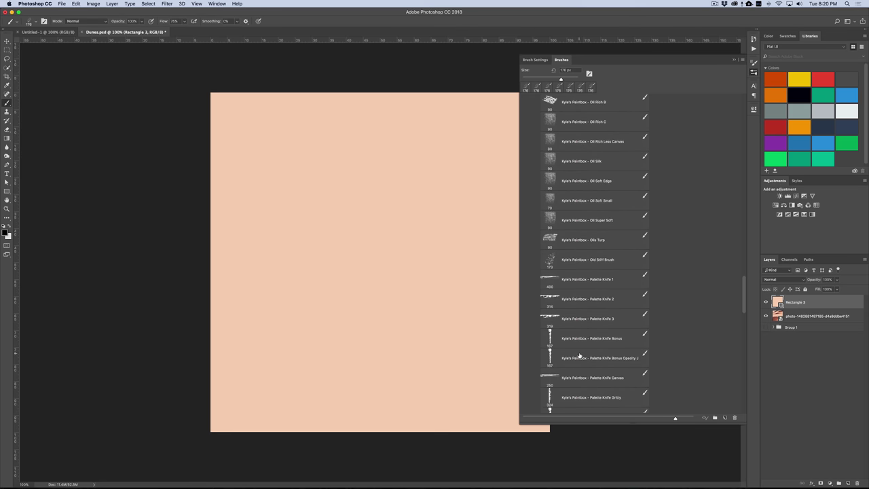
scroll(579, 355, down, 2)
click(606, 339)
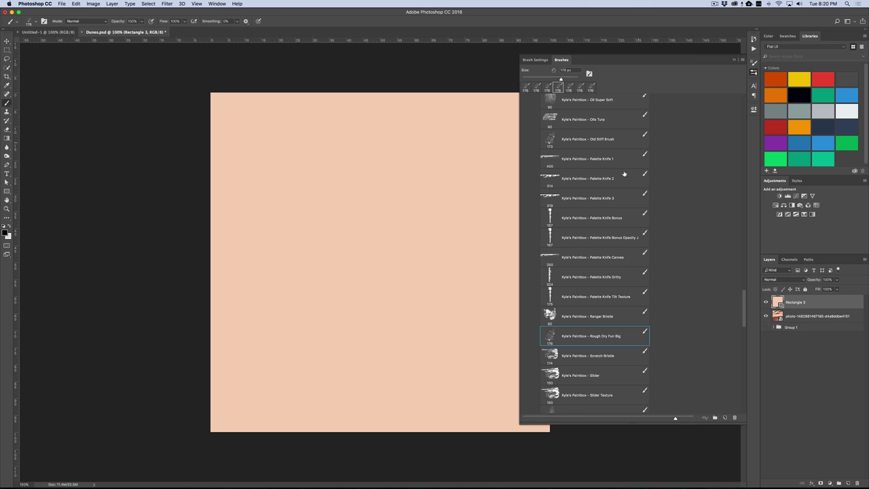
Resize the Brushes panel preview thumbnails, settling back on large previews.
drag(675, 418, 693, 418)
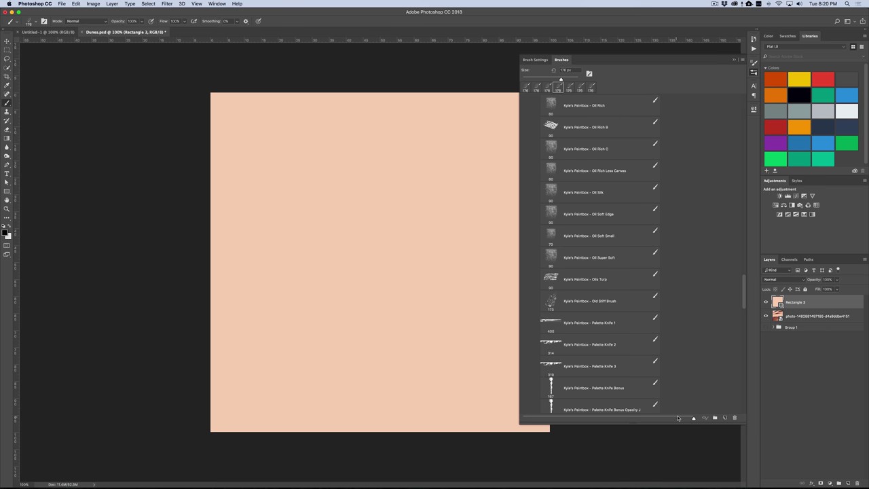
drag(694, 418, 585, 418)
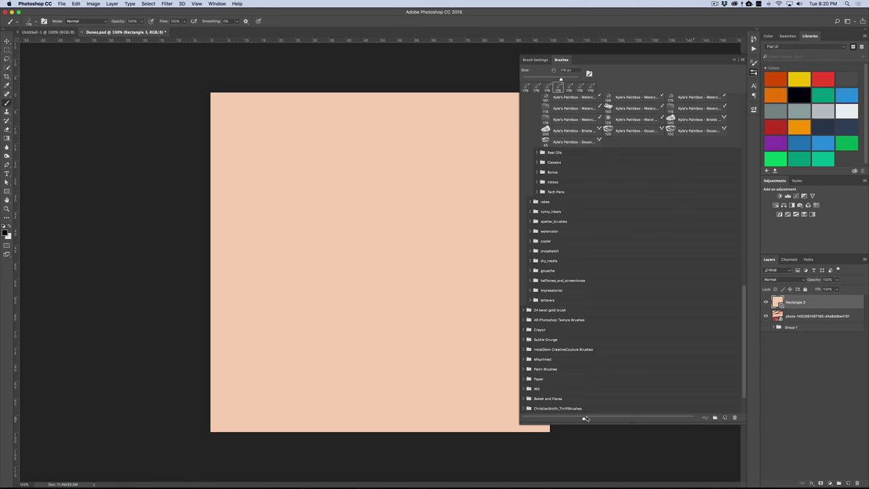
scroll(602, 224, up, 10)
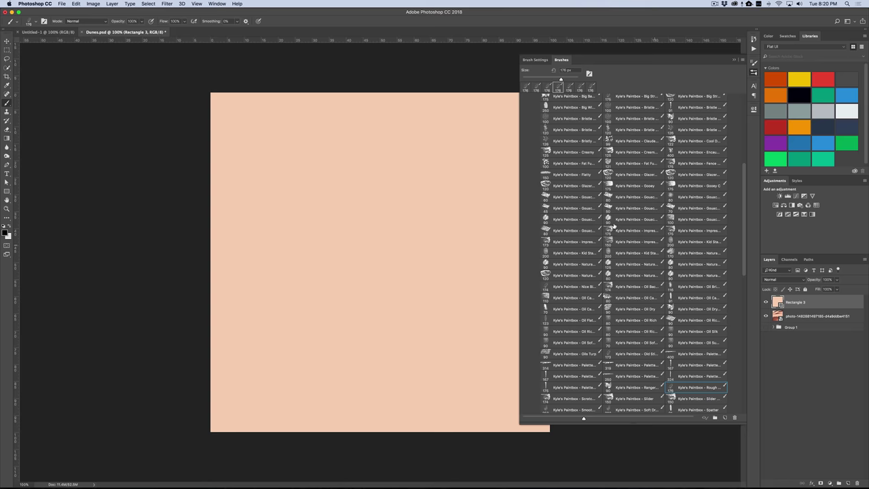
scroll(611, 224, up, 5)
scroll(609, 191, down, 6)
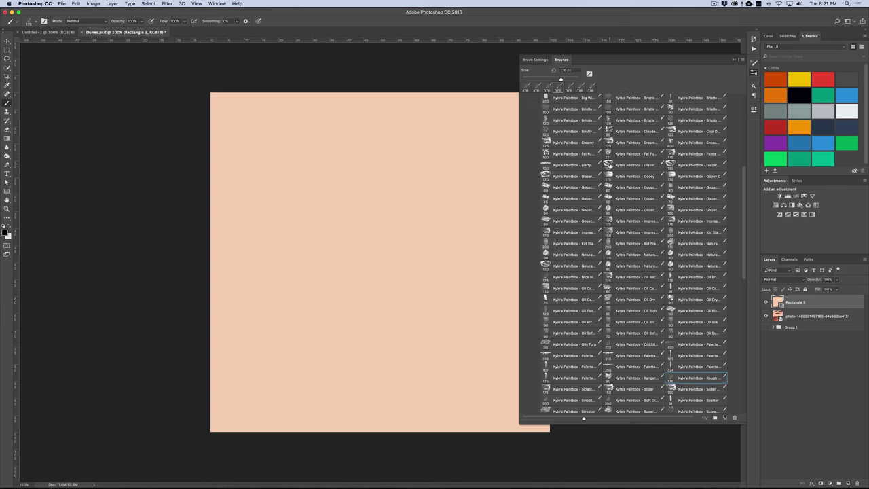
drag(588, 420, 679, 419)
scroll(743, 159, down, 15)
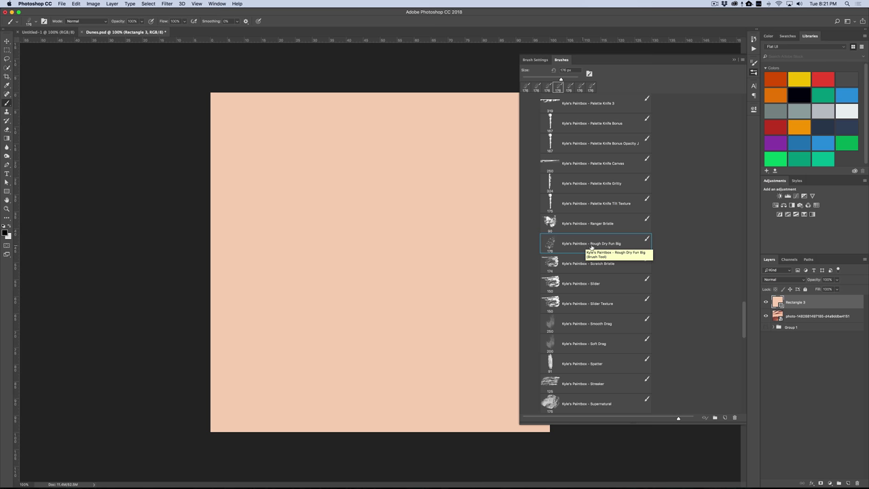
Reselect the Rough Dry Fun Big brush and add a new empty Layer 1 above Rectangle 3.
click(581, 283)
click(647, 240)
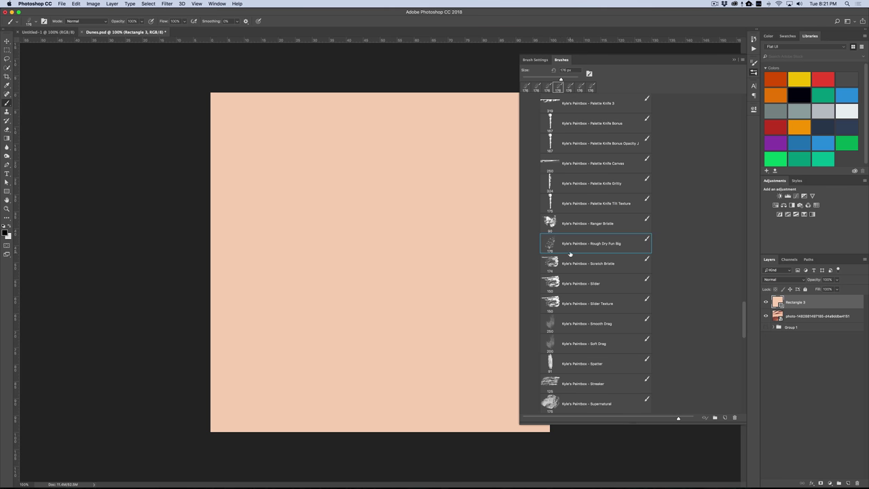
click(848, 483)
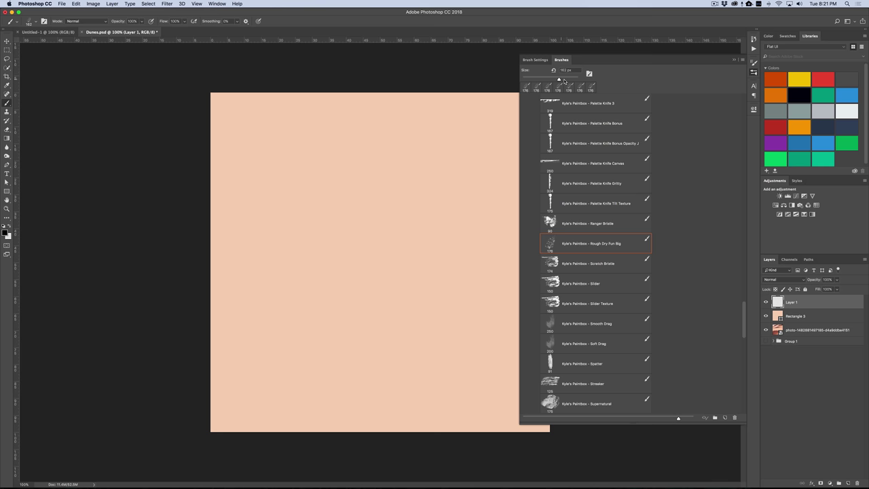
mouse_move(564, 81)
mouse_down()
mouse_move(574, 81)
mouse_move(561, 81)
mouse_up()
click(733, 61)
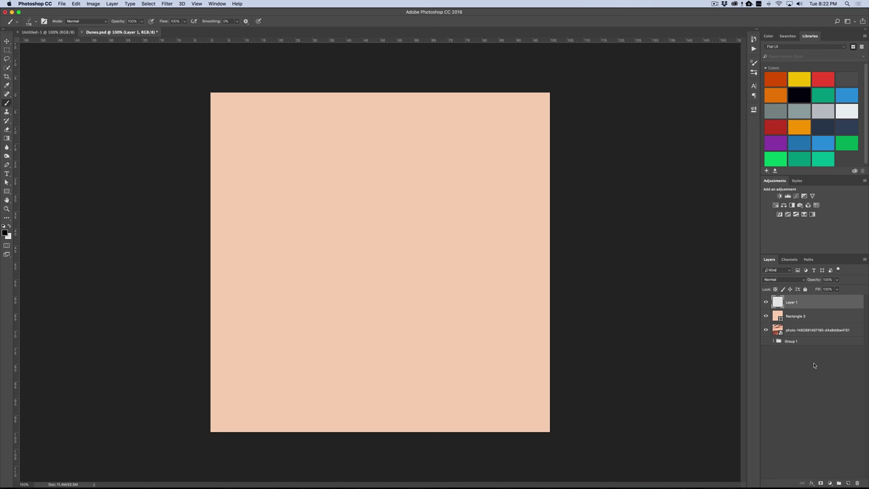
click(804, 317)
click(799, 331)
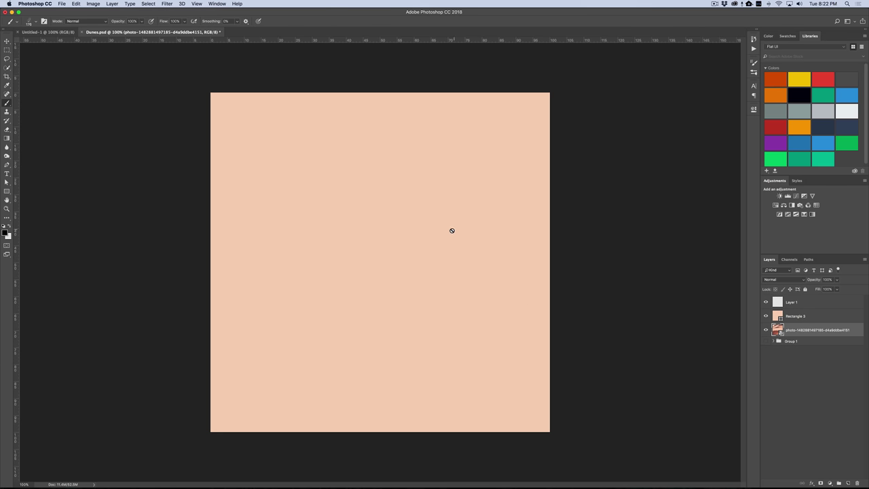
click(766, 316)
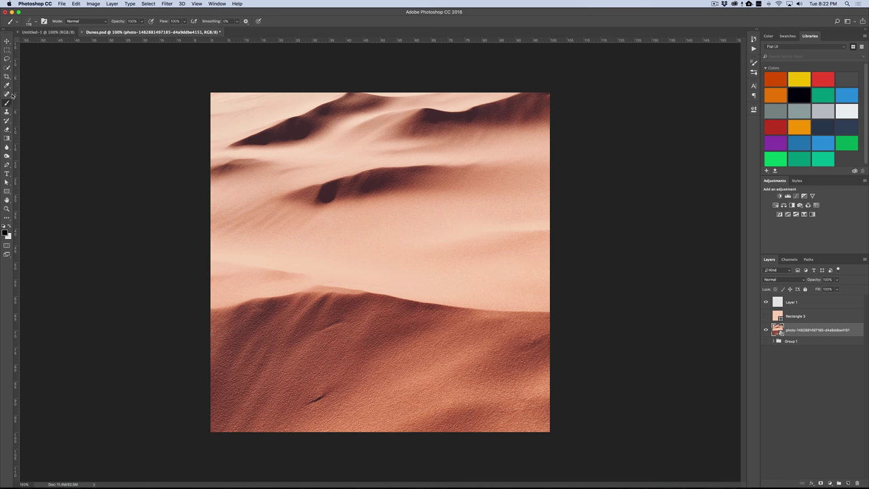
click(380, 235)
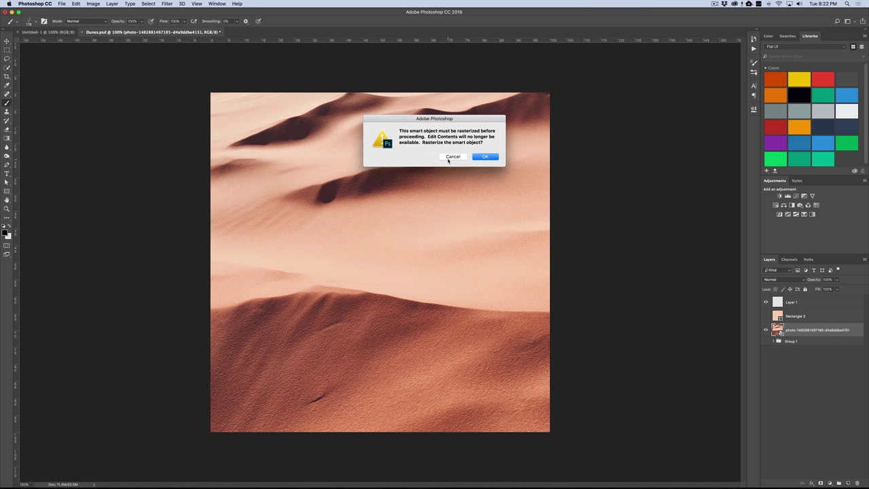
click(449, 157)
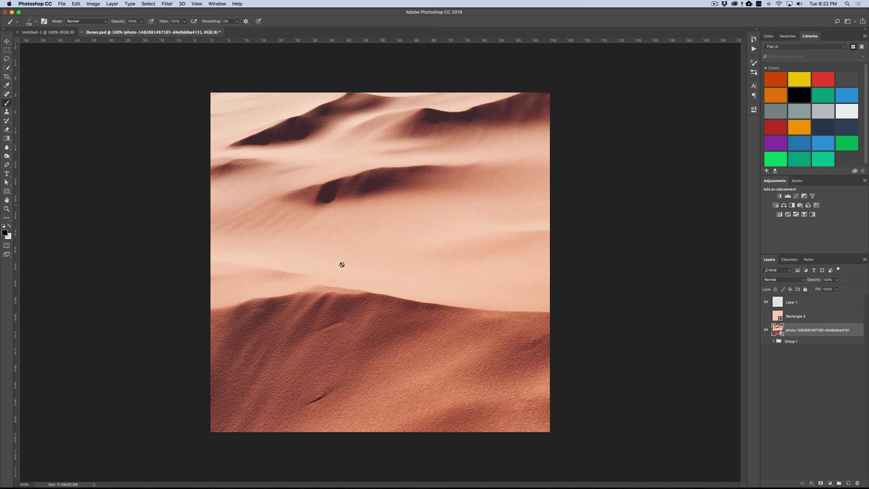
click(794, 302)
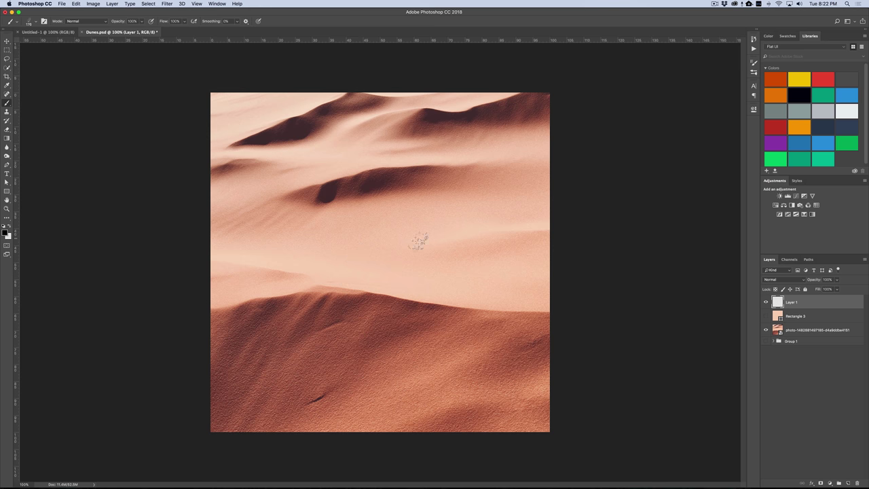
click(766, 316)
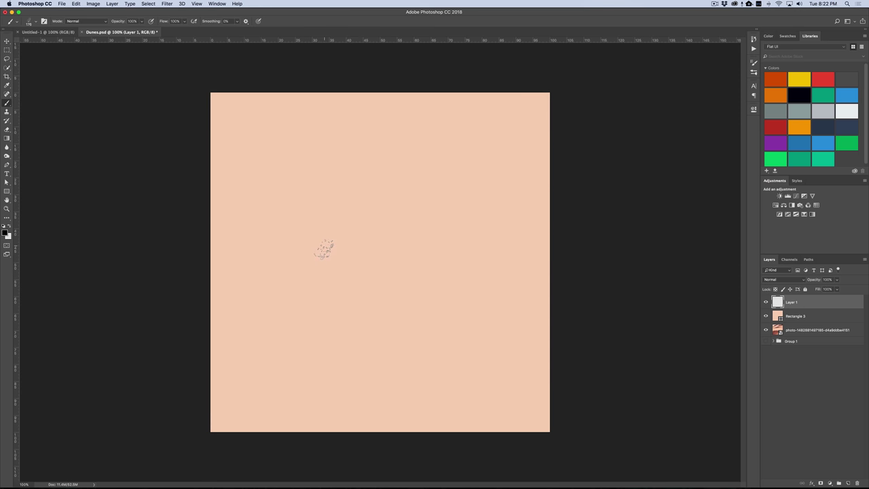
drag(321, 249, 442, 249)
drag(335, 290, 447, 278)
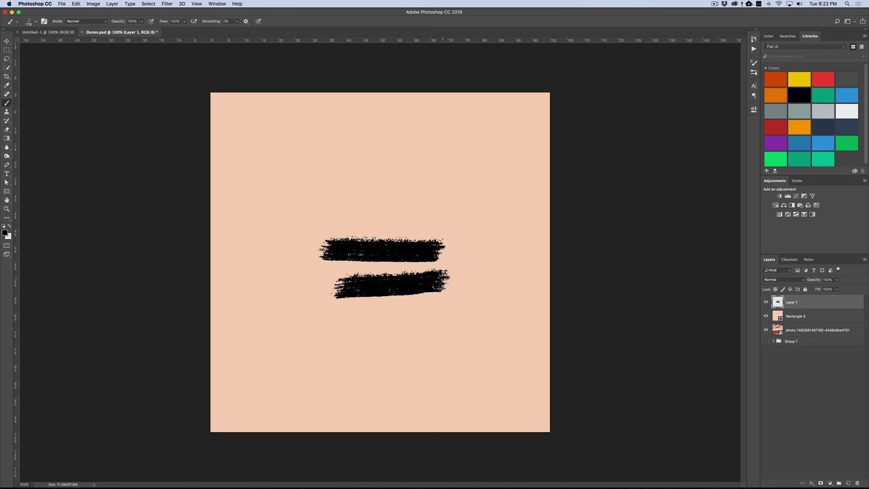
key(super+alt+z)
key(super+alt+z)
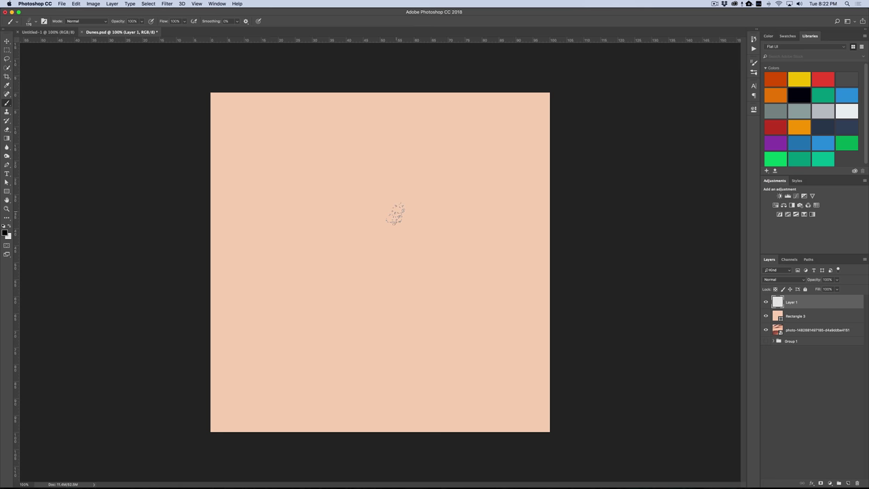
key(v)
key(b)
In Brush Tip Shape settings, flip the tip on X and Y, painting test strokes.
click(753, 62)
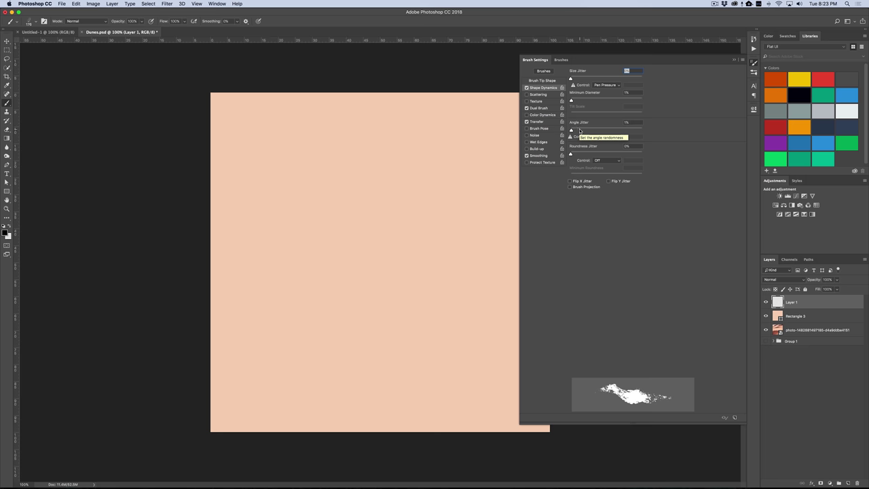
click(551, 81)
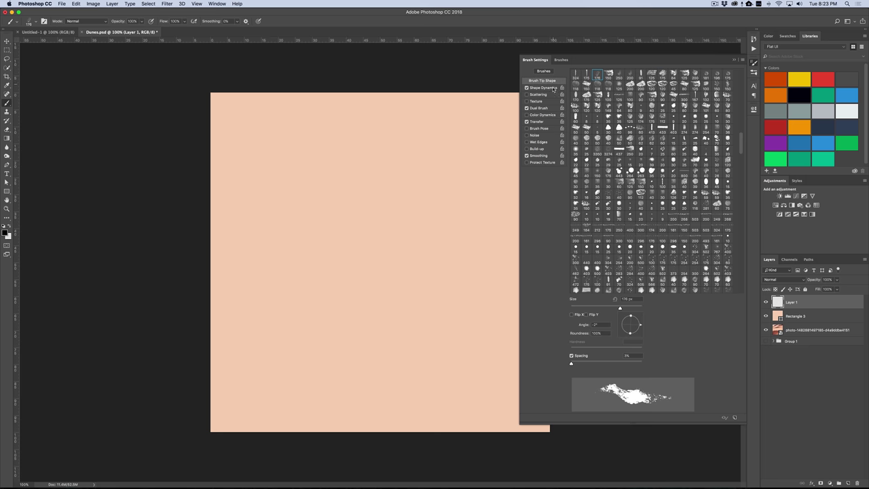
click(572, 315)
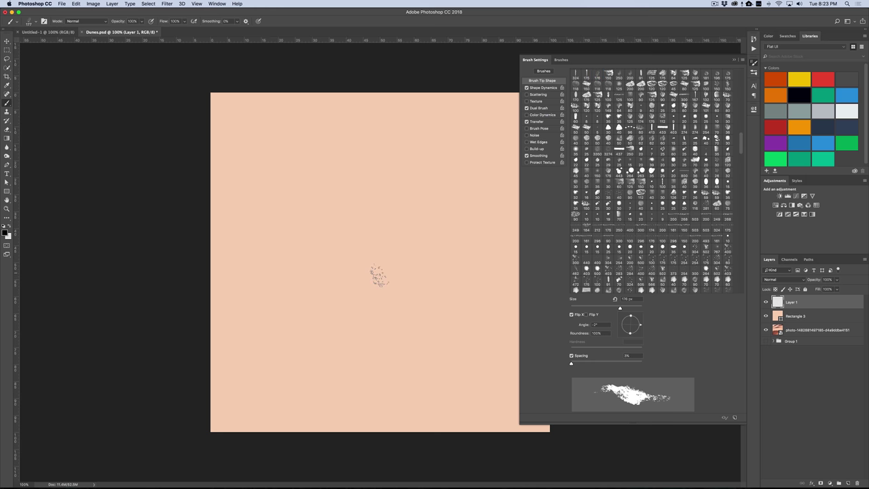
drag(391, 273, 407, 274)
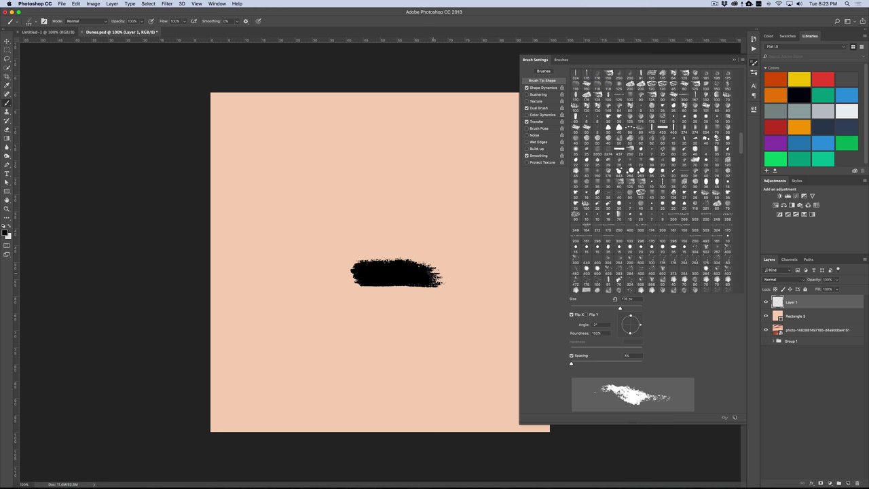
click(587, 315)
drag(338, 330, 406, 330)
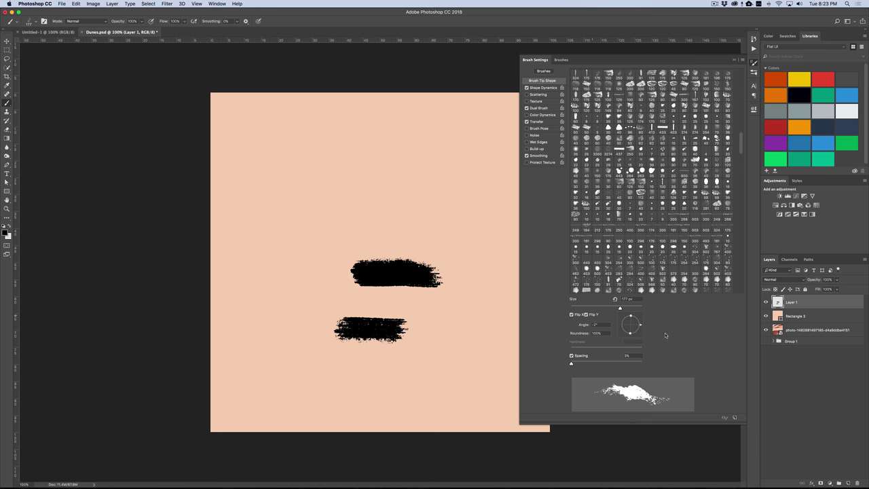
Set the tip angle to 84°, test spacing at 55% then 3%, and close Brush Settings.
drag(641, 328, 631, 315)
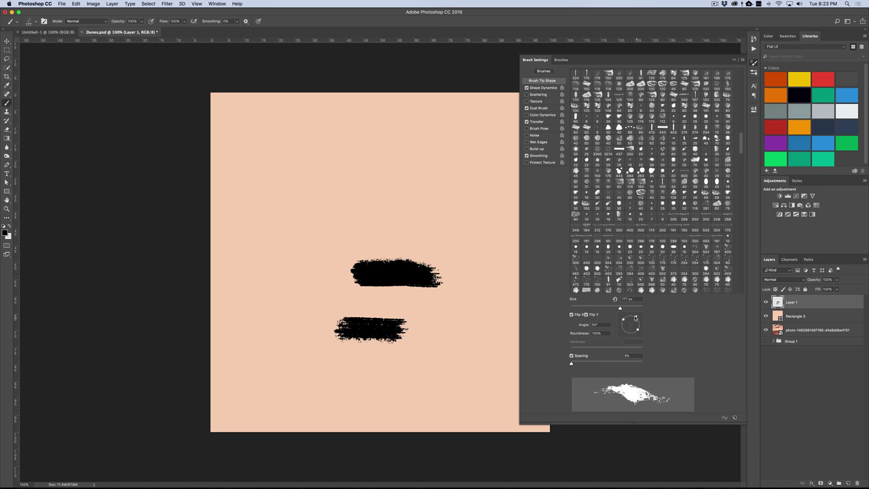
mouse_move(309, 180)
mouse_down()
mouse_move(397, 193)
mouse_move(315, 207)
mouse_move(398, 224)
mouse_move(451, 217)
mouse_move(423, 166)
mouse_move(438, 157)
mouse_move(463, 399)
mouse_up()
drag(482, 268, 469, 338)
drag(572, 363, 589, 363)
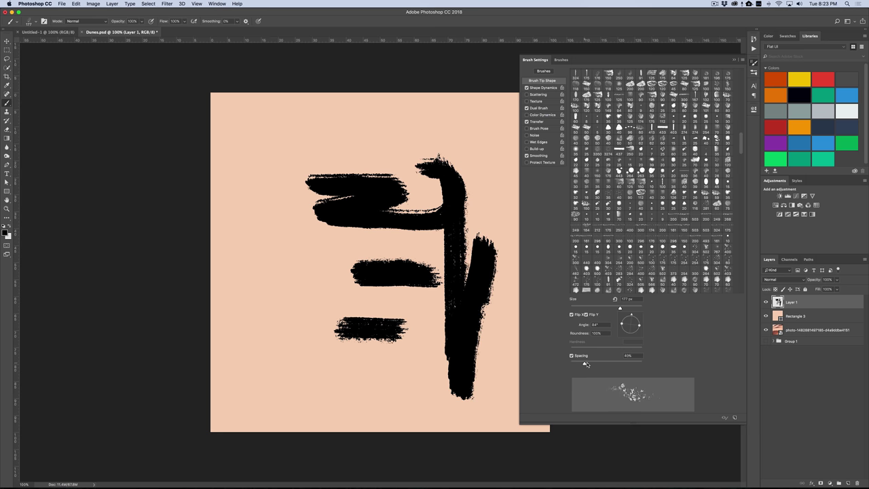
drag(239, 382, 397, 380)
drag(285, 384, 327, 398)
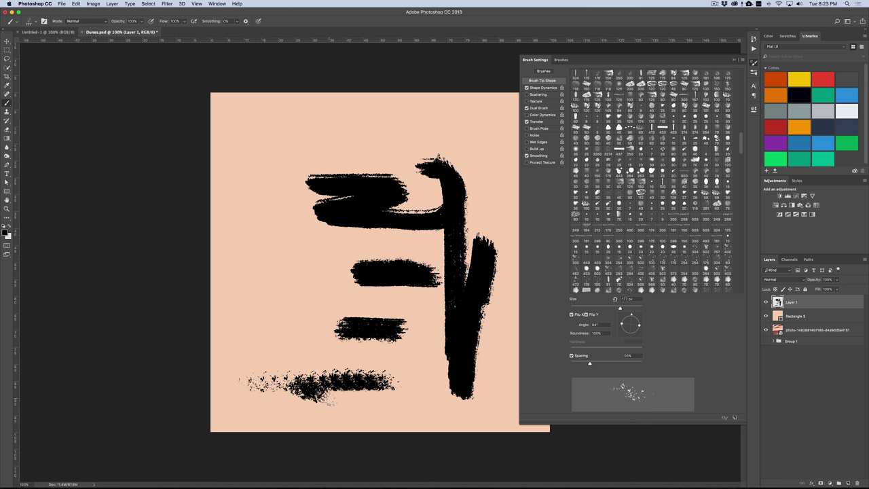
drag(590, 365, 571, 366)
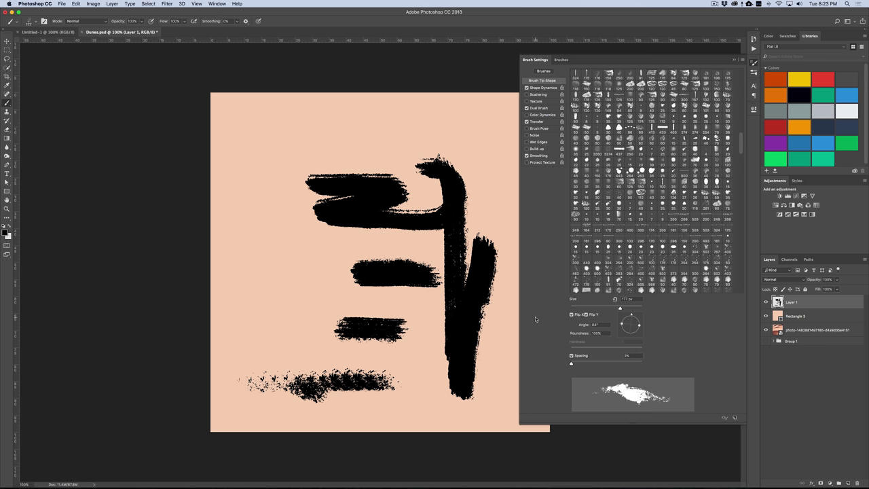
drag(250, 279, 331, 280)
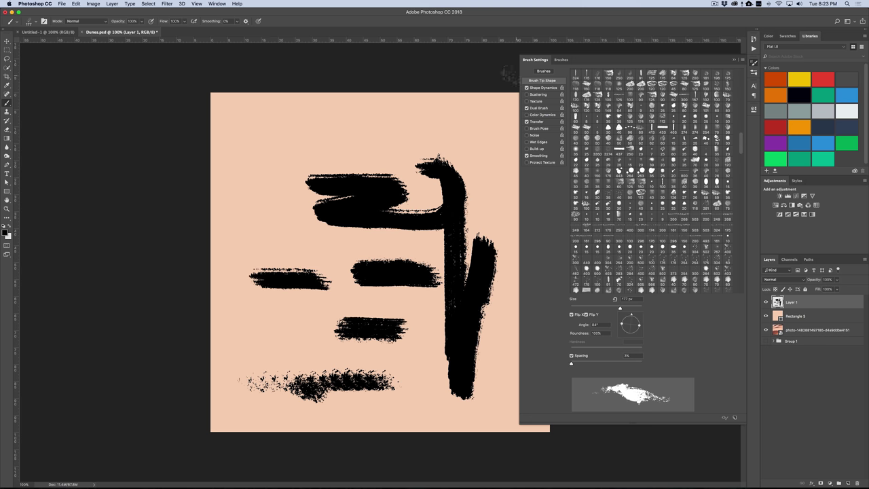
click(736, 62)
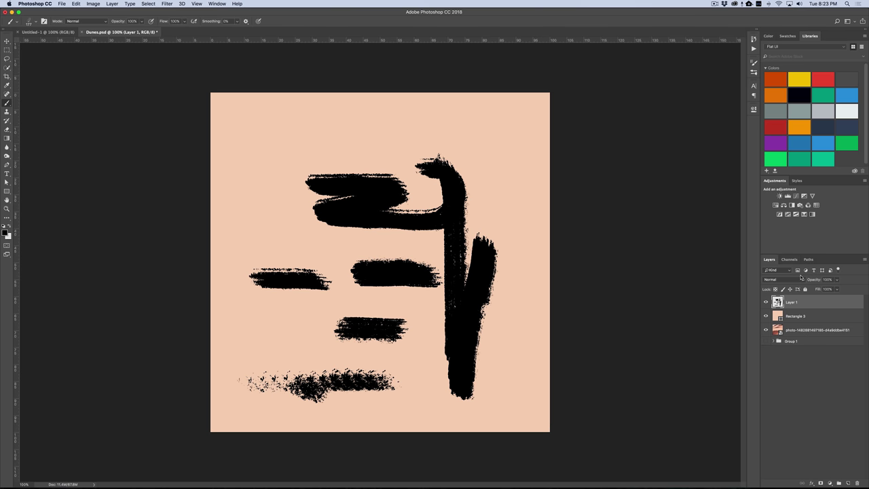
Delete the test layer, create a fresh Layer 1, and undo a first stroke near the top.
key(BackSpace)
click(848, 483)
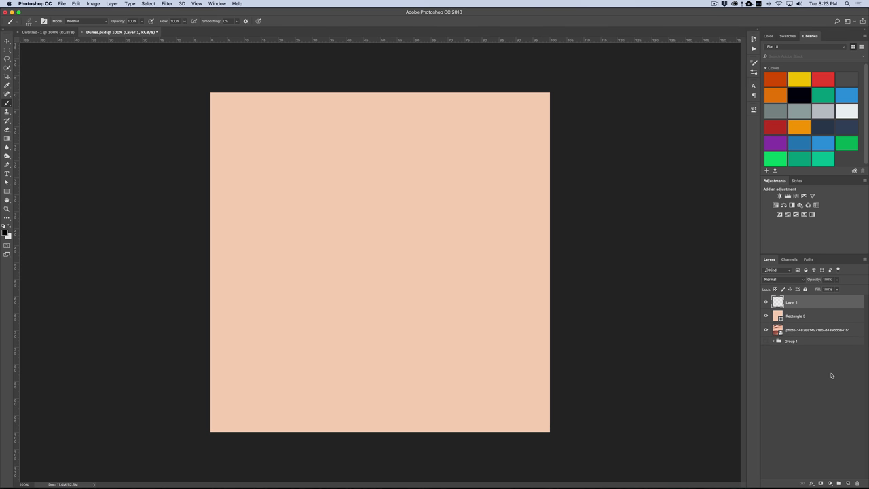
mouse_move(348, 174)
mouse_down()
mouse_move(421, 178)
mouse_move(399, 175)
mouse_up()
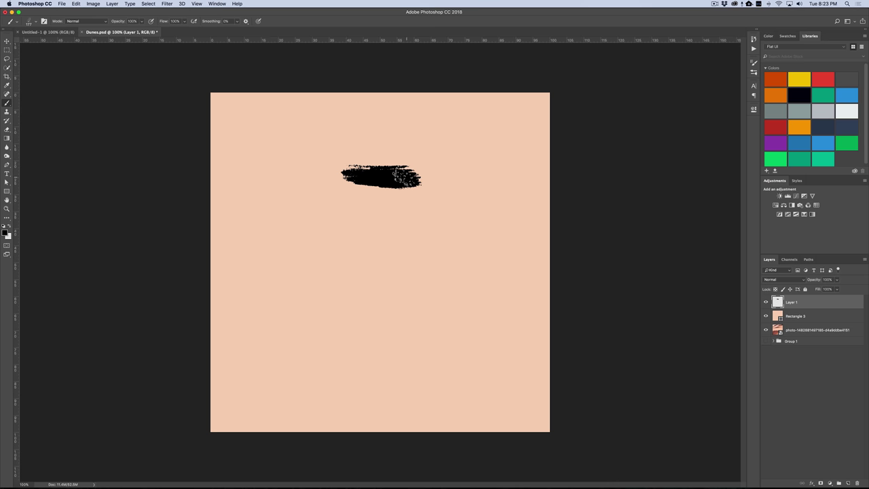
key(super+z)
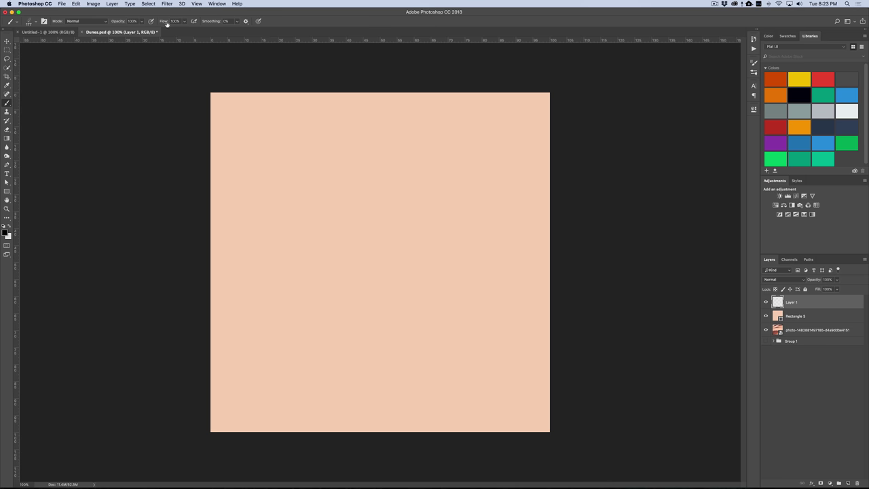
Lower brush opacity to 26% and build up a dark overlapping stroke near the top.
click(141, 22)
drag(142, 32, 118, 31)
click(306, 169)
drag(303, 169, 402, 168)
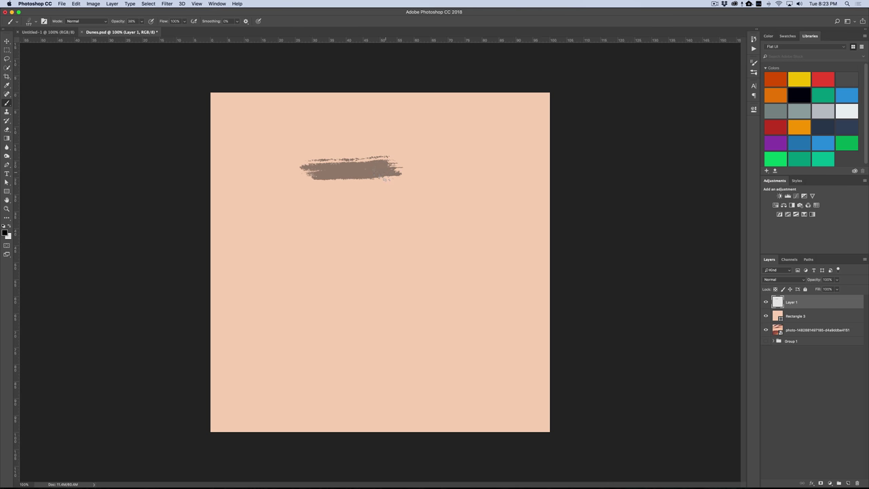
mouse_move(312, 170)
mouse_down()
mouse_move(460, 169)
mouse_move(377, 168)
mouse_move(439, 172)
mouse_move(336, 183)
mouse_move(434, 176)
mouse_move(374, 181)
mouse_move(397, 179)
mouse_up()
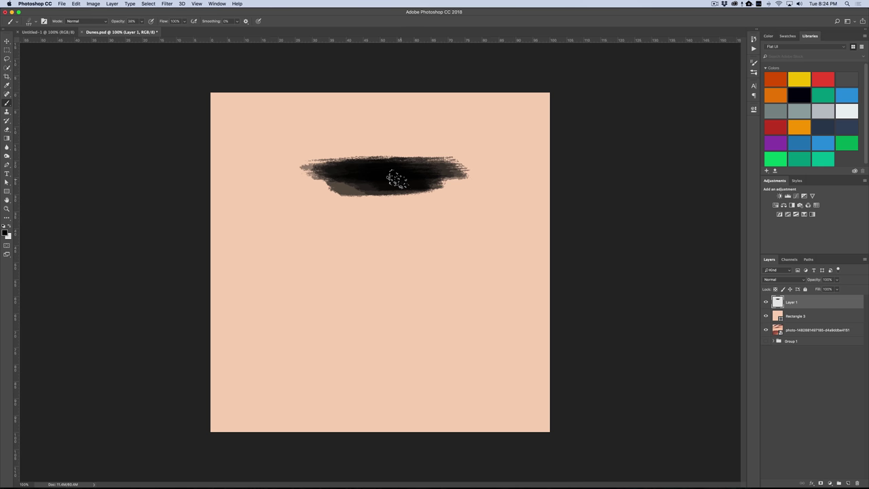
Paint a solid black band mid-square, then two scratchy strokes below at 13% flow.
click(143, 23)
mouse_move(292, 258)
mouse_down()
mouse_move(421, 253)
mouse_move(397, 252)
mouse_up()
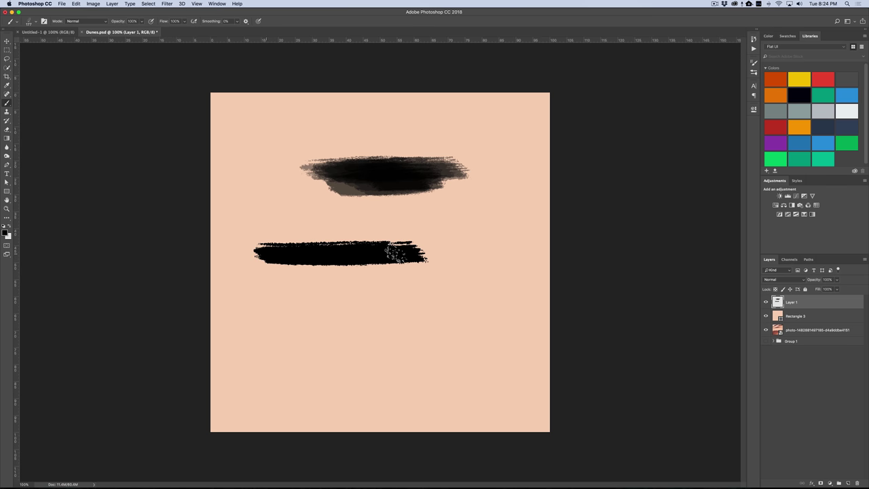
click(185, 21)
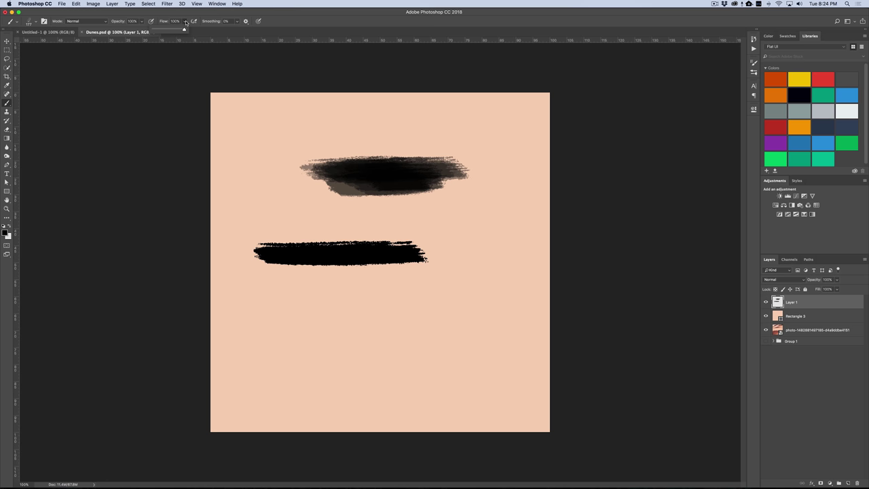
drag(183, 31, 156, 32)
drag(306, 307, 425, 317)
mouse_move(333, 328)
mouse_down()
mouse_move(464, 343)
mouse_move(370, 332)
mouse_move(448, 328)
mouse_move(351, 319)
mouse_move(411, 316)
mouse_move(336, 312)
mouse_move(407, 317)
mouse_move(326, 332)
mouse_move(434, 336)
mouse_move(399, 320)
mouse_move(290, 311)
mouse_move(441, 297)
mouse_move(353, 299)
mouse_up()
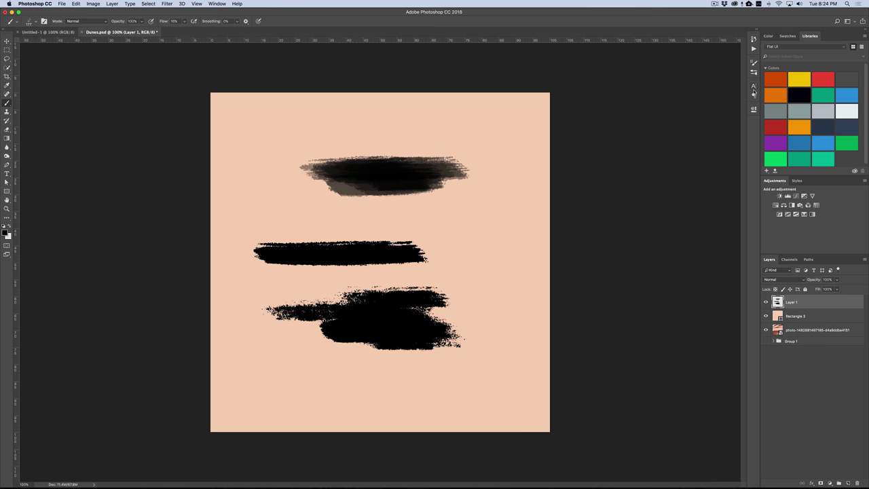
click(754, 62)
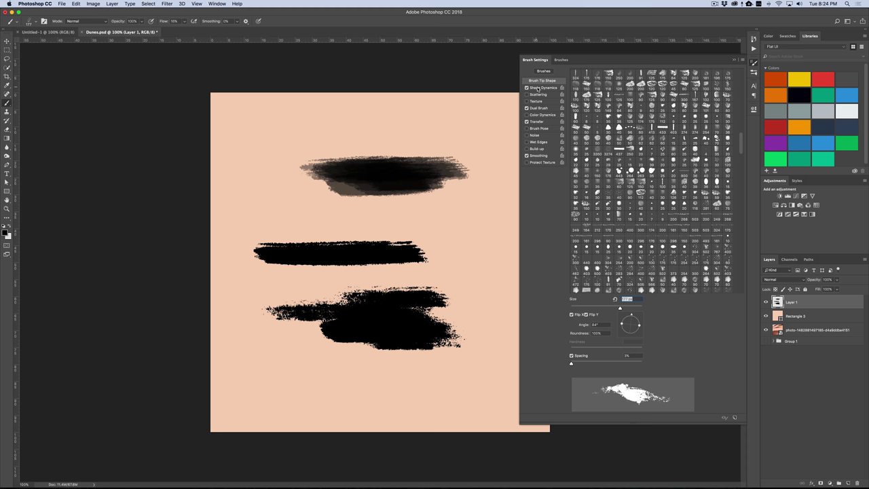
Turn off Flip X and Flip Y for the brush tip in Brush Settings.
click(585, 314)
click(572, 314)
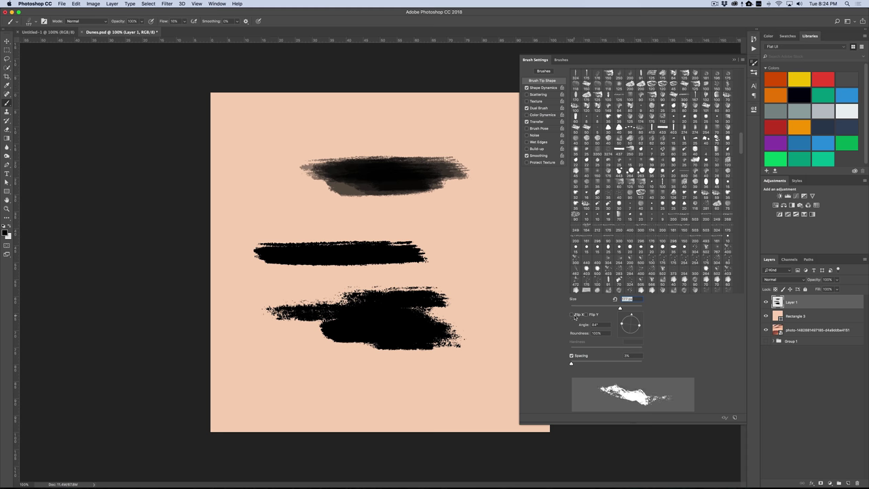
click(733, 61)
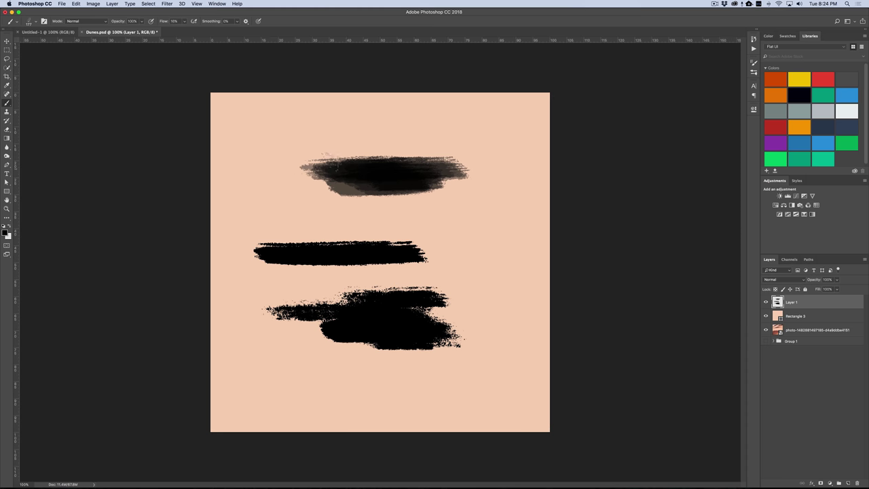
Set brush opacity to 36% and flow to 45%, then paint a dark grey test stroke left of centre.
click(142, 21)
drag(138, 33, 122, 31)
click(184, 21)
drag(186, 31, 194, 32)
mouse_move(252, 189)
mouse_down()
mouse_move(309, 198)
mouse_move(266, 219)
mouse_up()
mouse_move(326, 214)
mouse_down()
mouse_move(248, 204)
mouse_move(305, 207)
mouse_move(255, 204)
mouse_move(304, 203)
mouse_move(263, 200)
mouse_move(281, 197)
mouse_move(301, 204)
mouse_move(295, 211)
mouse_move(348, 210)
mouse_move(341, 192)
mouse_move(353, 196)
mouse_move(250, 204)
mouse_move(345, 200)
mouse_move(275, 204)
mouse_up()
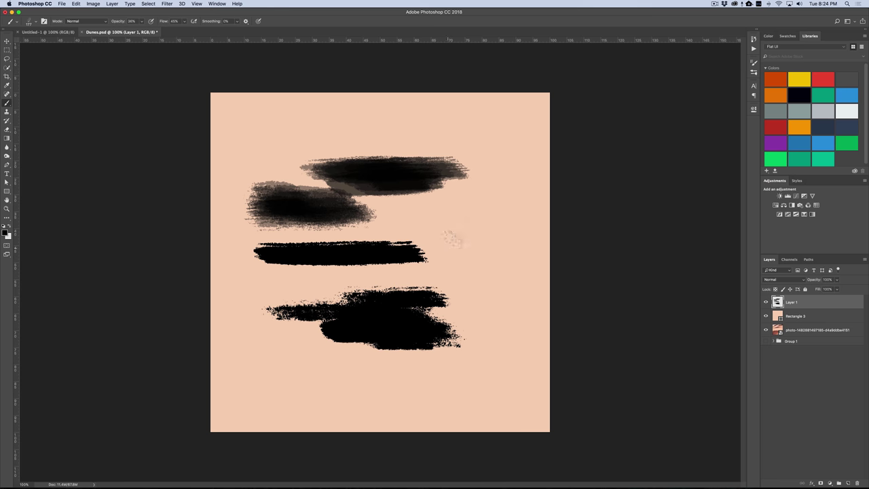
Keep brush blending at Normal and set the foreground colour to #fa7c28.
click(105, 22)
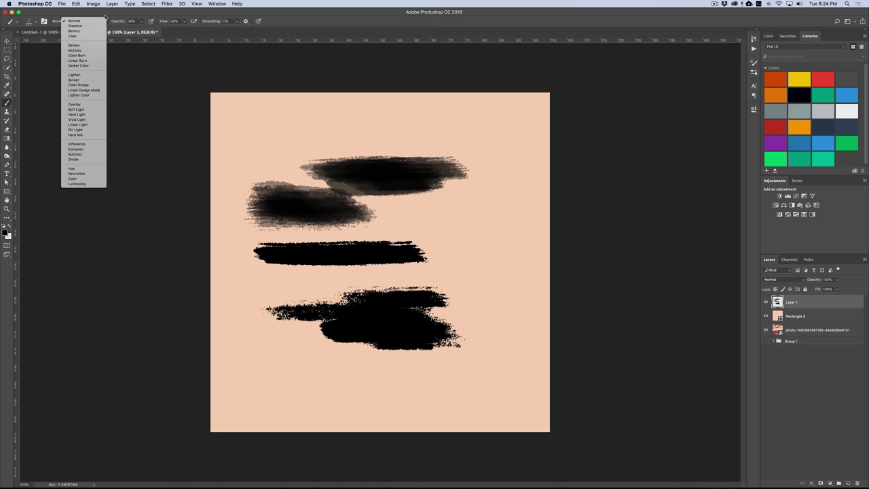
click(85, 20)
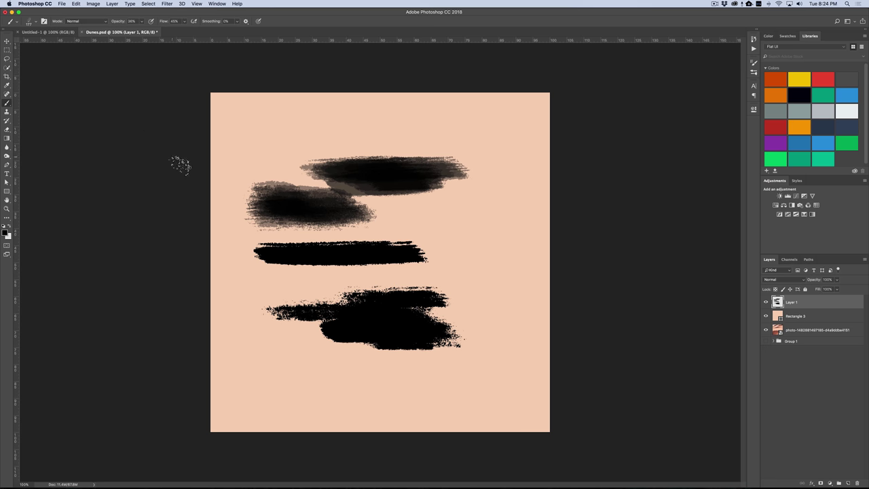
click(6, 234)
text(fa7c28)
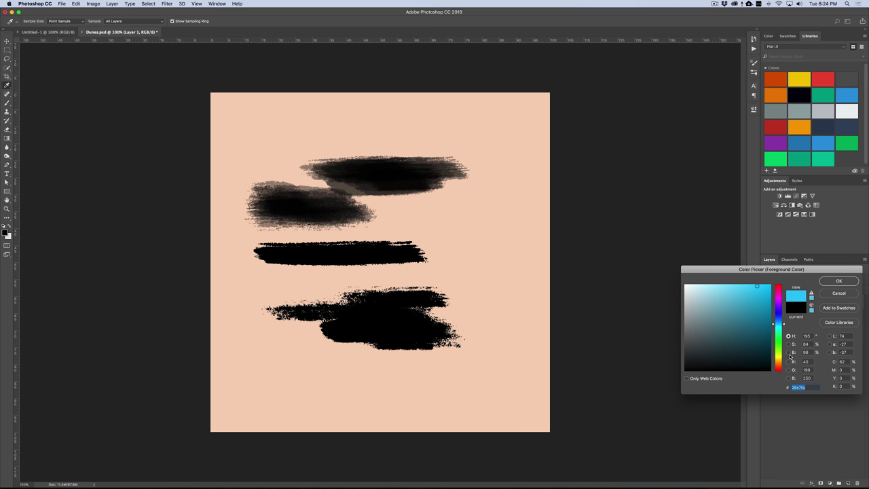
click(838, 281)
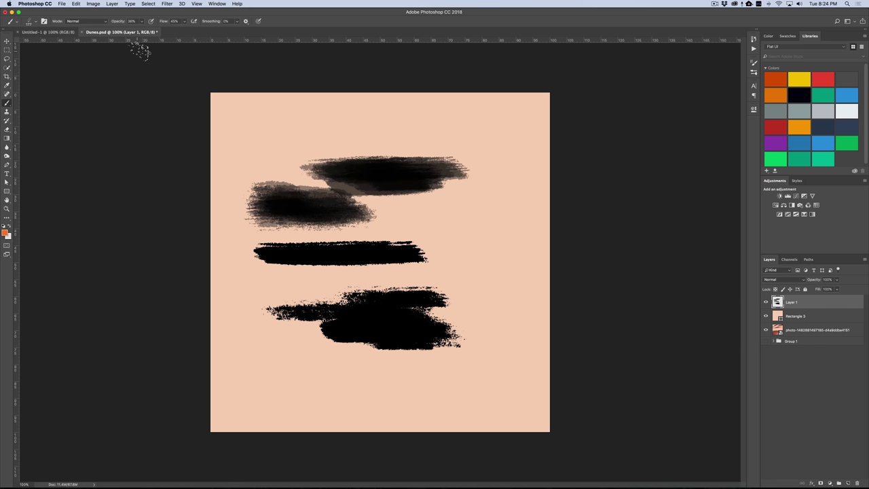
Switch the brush mode to Multiply and paint an orange stroke right of centre.
click(80, 21)
click(516, 215)
mouse_move(459, 223)
mouse_down()
mouse_move(492, 226)
mouse_move(408, 221)
mouse_move(494, 216)
mouse_move(441, 211)
mouse_move(508, 224)
mouse_move(428, 234)
mouse_move(489, 210)
mouse_move(421, 207)
mouse_move(485, 207)
mouse_move(383, 217)
mouse_move(432, 229)
mouse_up()
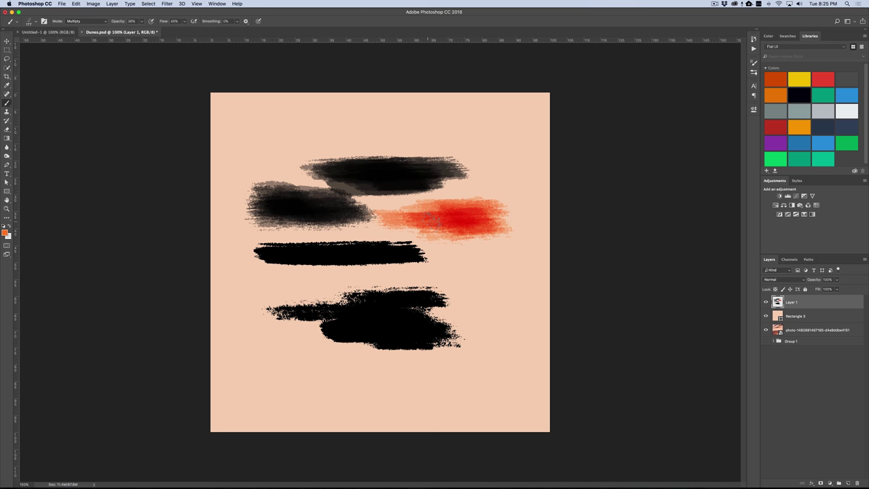
Delete the test-stroke layer, restore brush strength to 100%, add a new layer, and pick black.
key(Delete)
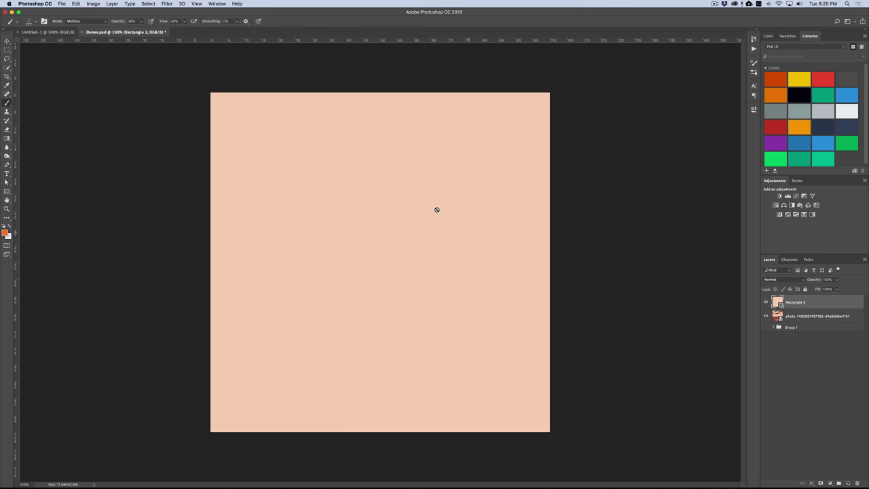
click(184, 21)
drag(141, 23, 140, 30)
click(451, 110)
click(847, 483)
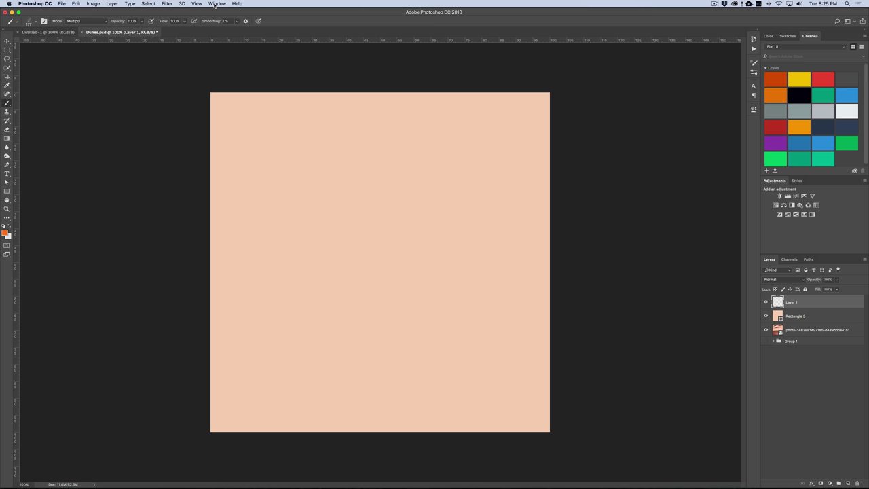
click(4, 235)
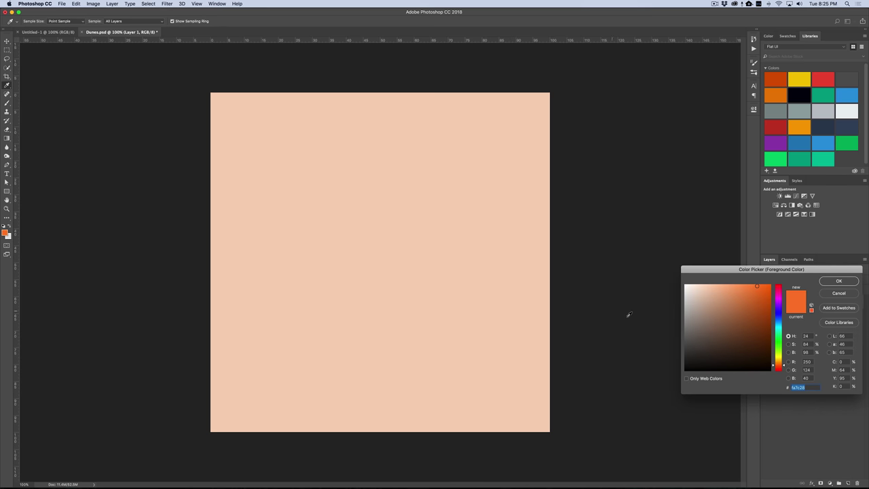
drag(697, 340, 675, 383)
click(823, 282)
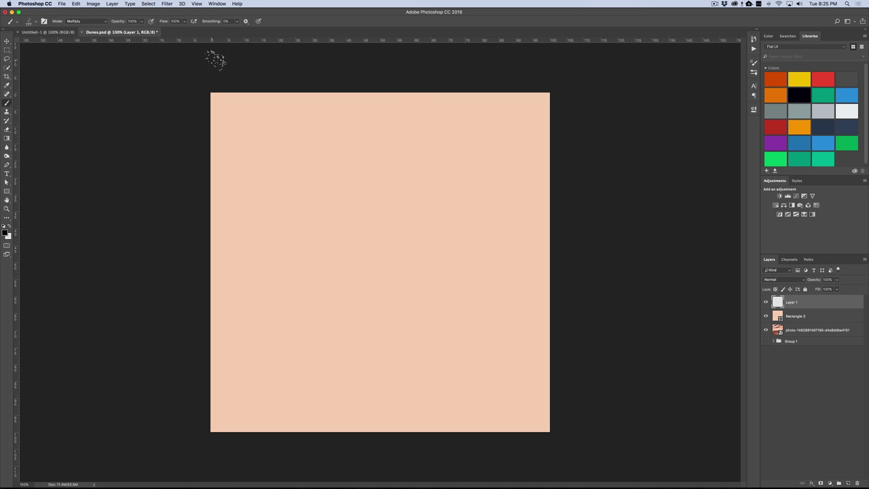
Paint black looping strokes, discard that attempt, and repaint bold loops on a fresh layer.
mouse_move(312, 171)
mouse_down()
mouse_move(407, 243)
mouse_move(475, 218)
mouse_move(331, 351)
mouse_move(390, 314)
mouse_move(298, 268)
mouse_move(248, 299)
mouse_move(323, 136)
mouse_move(390, 163)
mouse_up()
mouse_move(433, 188)
mouse_down()
mouse_move(332, 256)
mouse_move(373, 310)
mouse_move(338, 209)
mouse_move(397, 348)
mouse_move(419, 311)
mouse_up()
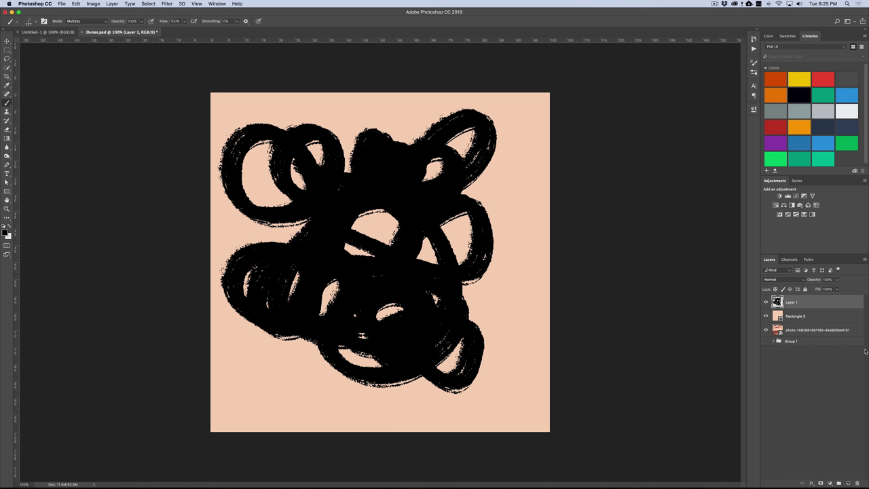
key(BackSpace)
click(839, 482)
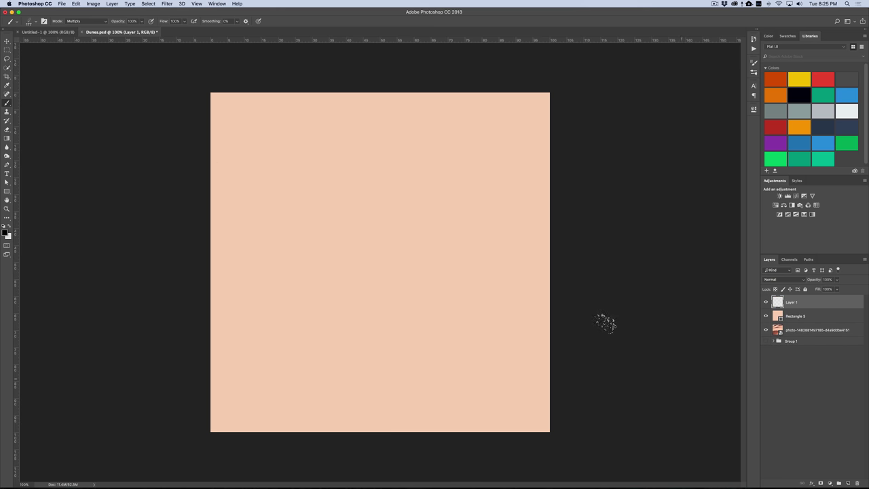
mouse_move(360, 148)
mouse_down()
mouse_move(294, 170)
mouse_move(309, 200)
mouse_up()
mouse_move(309, 234)
mouse_down()
mouse_move(373, 222)
mouse_move(423, 271)
mouse_move(447, 172)
mouse_move(432, 211)
mouse_move(474, 272)
mouse_move(453, 253)
mouse_move(416, 323)
mouse_move(431, 340)
mouse_move(338, 360)
mouse_move(348, 343)
mouse_move(314, 377)
mouse_move(284, 344)
mouse_move(315, 292)
mouse_move(341, 289)
mouse_move(381, 324)
mouse_up()
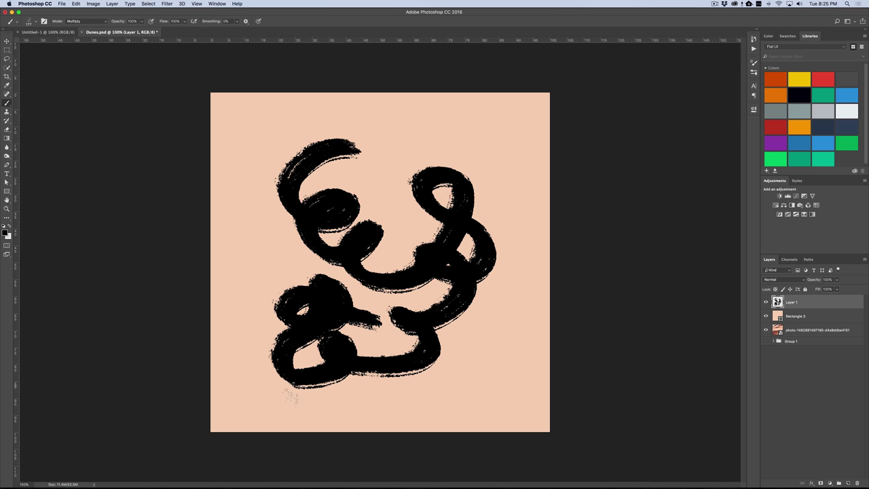
mouse_move(366, 155)
mouse_down()
mouse_move(413, 110)
mouse_move(402, 165)
mouse_move(471, 126)
mouse_move(482, 194)
mouse_move(482, 346)
mouse_move(448, 370)
mouse_move(494, 401)
mouse_up()
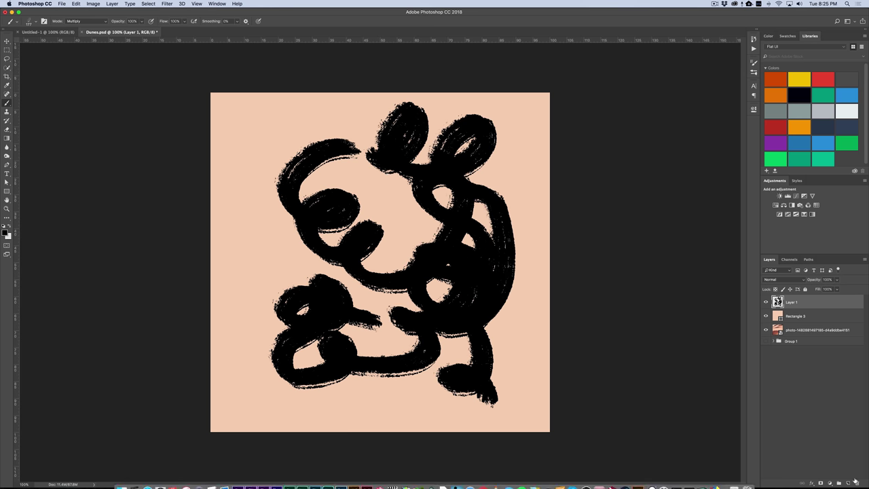
Add a second layer, hide Layer 1, and paint heavily smoothed black spiral strokes.
click(848, 483)
click(766, 315)
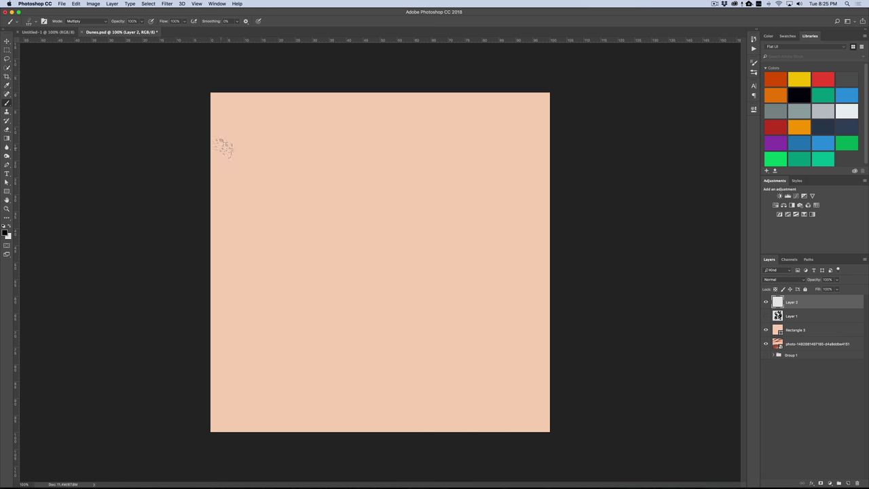
click(236, 22)
mouse_move(442, 165)
mouse_down()
mouse_move(343, 151)
mouse_move(317, 222)
mouse_move(377, 234)
mouse_move(390, 201)
mouse_move(360, 198)
mouse_move(351, 230)
mouse_move(430, 257)
mouse_move(418, 297)
mouse_move(349, 288)
mouse_move(371, 258)
mouse_move(425, 302)
mouse_move(369, 328)
mouse_move(297, 298)
mouse_move(326, 242)
mouse_move(338, 282)
mouse_move(304, 320)
mouse_move(341, 364)
mouse_move(388, 337)
mouse_move(359, 364)
mouse_move(425, 392)
mouse_move(476, 323)
mouse_move(437, 292)
mouse_move(487, 291)
mouse_move(471, 227)
mouse_move(442, 226)
mouse_move(490, 227)
mouse_move(446, 183)
mouse_move(405, 202)
mouse_move(428, 217)
mouse_move(431, 173)
mouse_move(357, 160)
mouse_move(286, 231)
mouse_move(219, 198)
mouse_move(304, 126)
mouse_move(311, 192)
mouse_move(258, 250)
mouse_move(294, 261)
mouse_move(322, 231)
mouse_move(309, 241)
mouse_move(314, 275)
mouse_up()
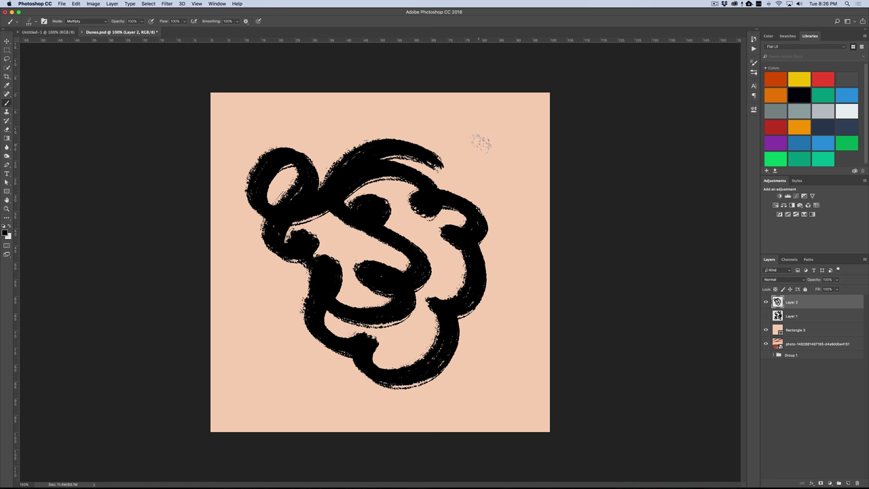
mouse_move(479, 142)
mouse_down()
mouse_move(425, 164)
mouse_move(478, 187)
mouse_move(380, 285)
mouse_move(427, 255)
mouse_move(402, 306)
mouse_move(416, 191)
mouse_move(381, 244)
mouse_move(414, 252)
mouse_up()
Paint another smoothed curling stroke through the centre, then delete the second layer.
click(237, 21)
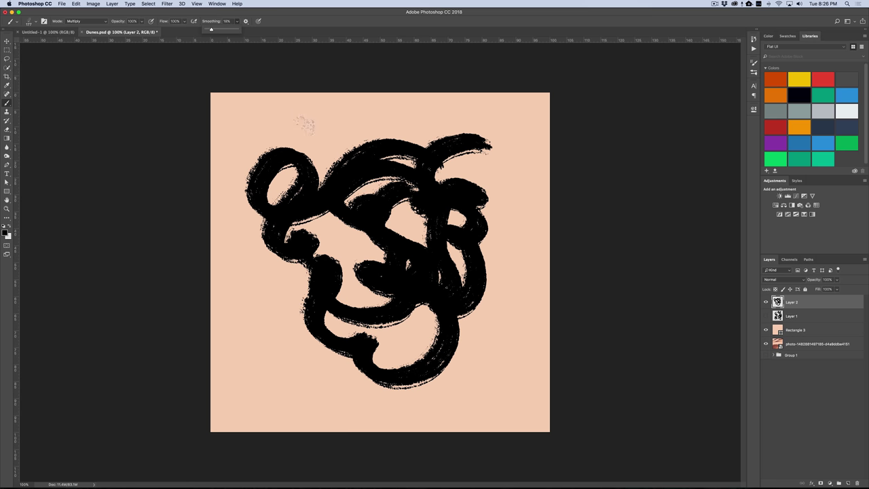
mouse_move(315, 120)
mouse_down()
mouse_move(313, 162)
mouse_move(332, 173)
mouse_move(349, 278)
mouse_move(412, 272)
mouse_move(421, 246)
mouse_up()
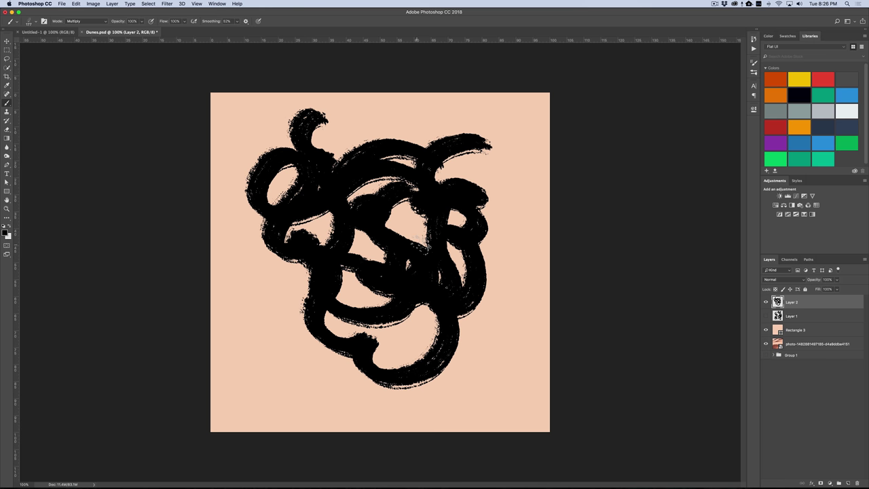
key(Delete)
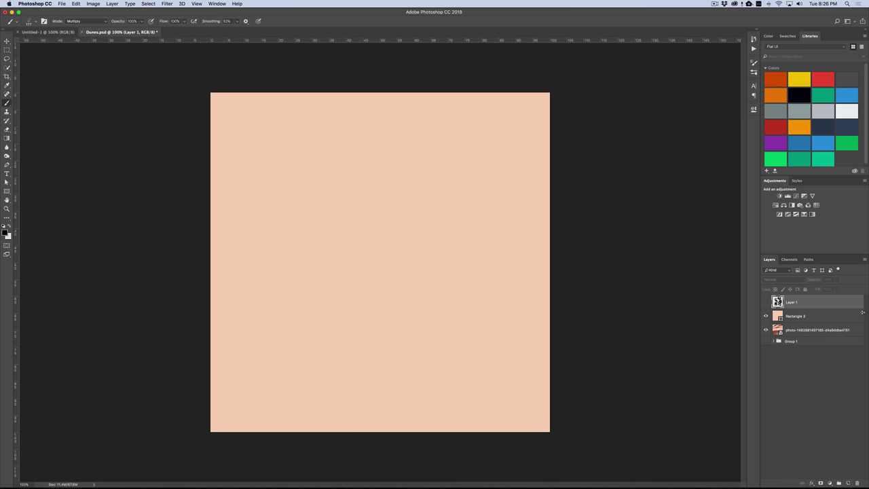
Delete the hidden Layer 1, lower Smoothing, and add a white layer mask to Rectangle 3.
key(Delete)
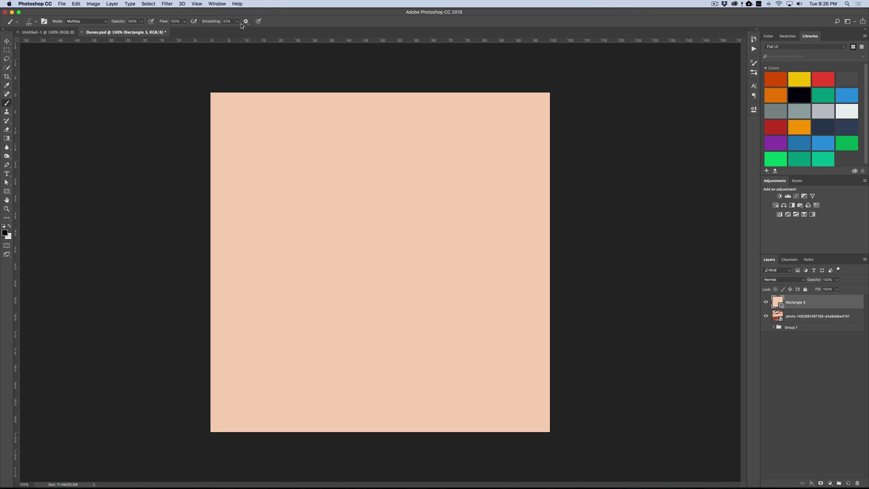
drag(237, 21, 235, 31)
click(794, 299)
click(821, 483)
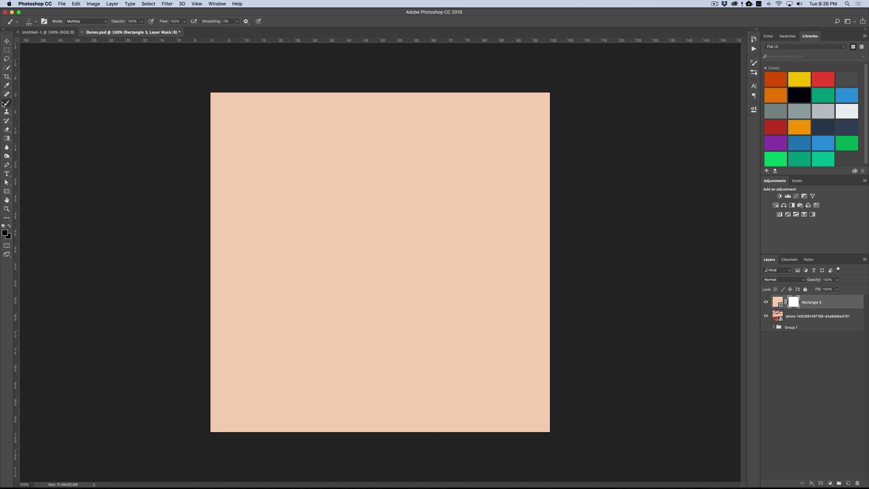
Paint black diagonal strokes on Rectangle 3's mask to reveal the dunes across the square.
drag(469, 120, 373, 151)
mouse_move(451, 165)
mouse_down()
mouse_move(305, 197)
mouse_move(460, 145)
mouse_move(366, 204)
mouse_move(488, 143)
mouse_move(360, 135)
mouse_move(306, 171)
mouse_move(258, 160)
mouse_move(298, 129)
mouse_move(281, 174)
mouse_move(330, 223)
mouse_move(474, 176)
mouse_move(425, 200)
mouse_up()
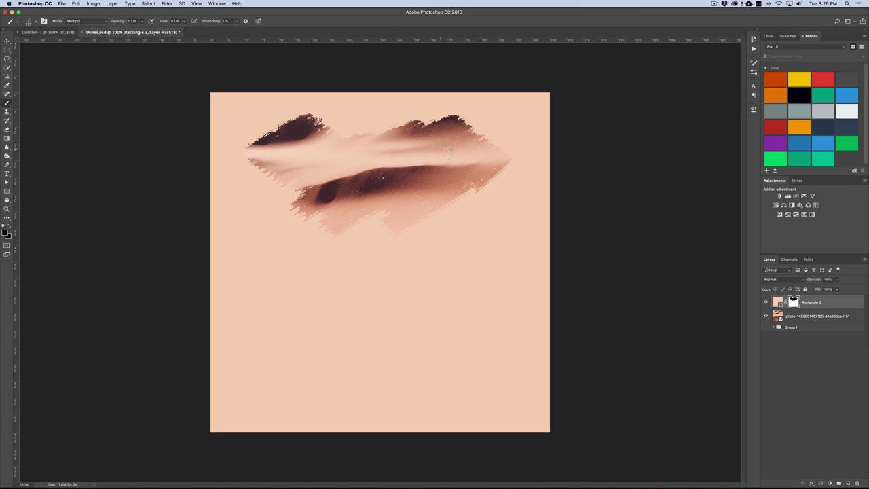
drag(445, 149, 476, 118)
mouse_move(469, 194)
mouse_down()
mouse_move(438, 227)
mouse_move(484, 205)
mouse_move(383, 253)
mouse_move(365, 229)
mouse_move(372, 211)
mouse_move(273, 234)
mouse_move(265, 220)
mouse_move(304, 178)
mouse_move(296, 215)
mouse_up()
mouse_move(274, 277)
mouse_down()
mouse_move(340, 235)
mouse_move(394, 238)
mouse_move(365, 267)
mouse_move(406, 282)
mouse_move(496, 221)
mouse_move(452, 276)
mouse_move(487, 271)
mouse_move(465, 291)
mouse_move(411, 308)
mouse_move(417, 286)
mouse_move(387, 281)
mouse_move(331, 296)
mouse_move(294, 323)
mouse_move(336, 278)
mouse_move(264, 311)
mouse_move(297, 247)
mouse_move(243, 291)
mouse_move(283, 243)
mouse_move(259, 253)
mouse_move(258, 243)
mouse_move(344, 328)
mouse_move(324, 341)
mouse_move(325, 371)
mouse_move(385, 351)
mouse_move(422, 326)
mouse_move(381, 326)
mouse_up()
mouse_move(501, 299)
mouse_down()
mouse_move(441, 362)
mouse_move(467, 303)
mouse_move(448, 357)
mouse_move(421, 353)
mouse_move(389, 371)
mouse_move(376, 337)
mouse_move(500, 326)
mouse_move(496, 348)
mouse_up()
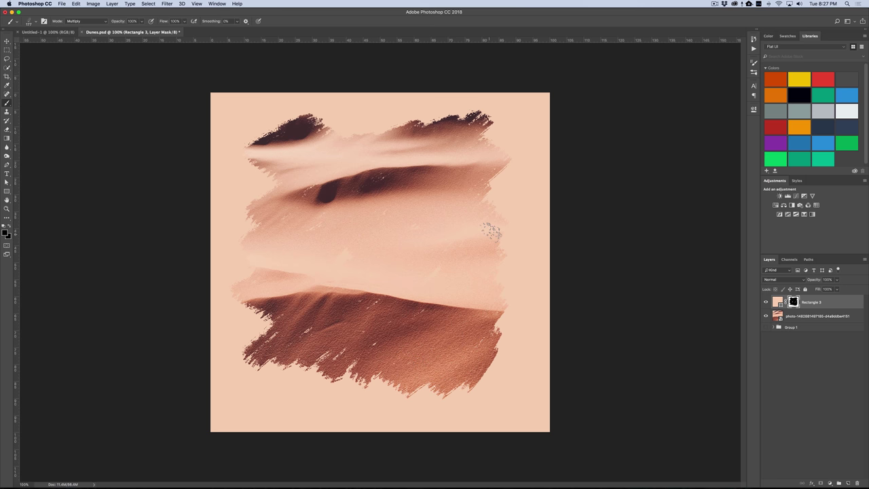
drag(483, 219, 516, 185)
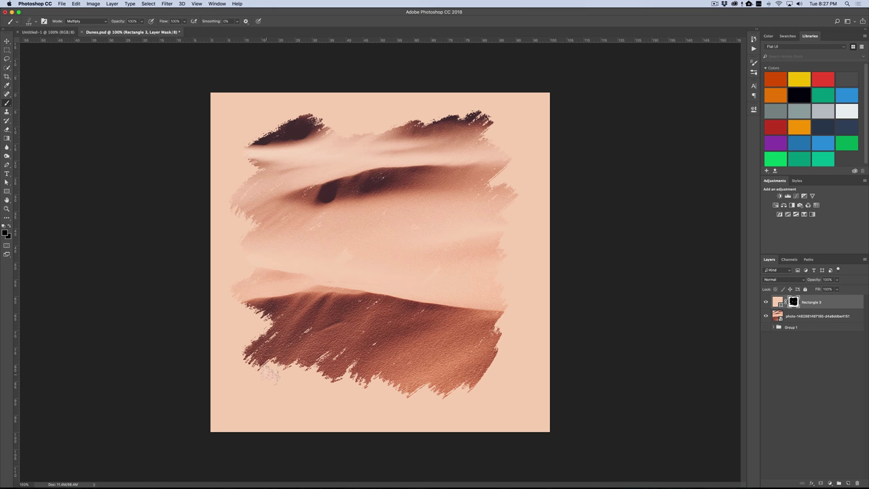
Lower flow to 43%, softly reveal dunes along the top, right and bottom edges, and duplicate the layer.
key(ctrl+Up)
click(611, 357)
click(184, 22)
mouse_move(347, 135)
mouse_down()
mouse_move(381, 122)
mouse_move(380, 131)
mouse_up()
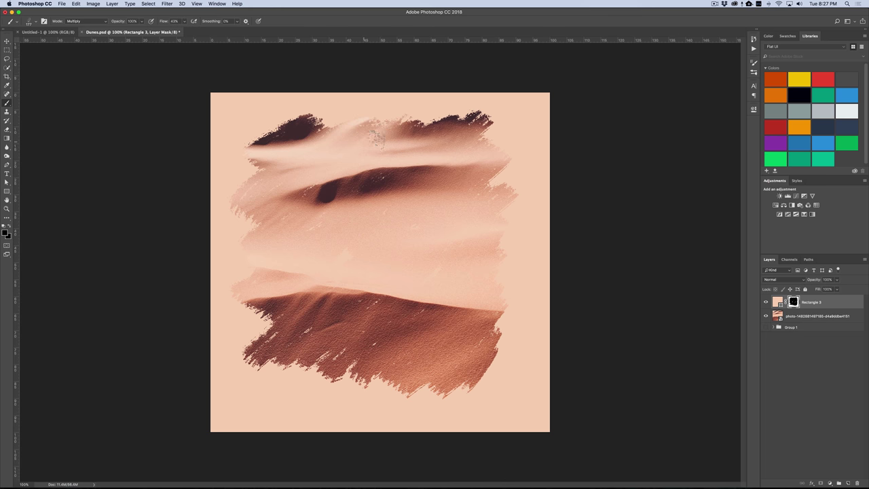
mouse_move(488, 171)
mouse_down()
mouse_move(515, 170)
mouse_move(496, 194)
mouse_move(503, 146)
mouse_move(482, 134)
mouse_up()
mouse_move(493, 218)
mouse_down()
mouse_move(470, 293)
mouse_move(498, 296)
mouse_move(521, 333)
mouse_move(498, 357)
mouse_up()
mouse_move(402, 393)
mouse_down()
mouse_move(397, 369)
mouse_move(341, 395)
mouse_move(239, 356)
mouse_move(259, 290)
mouse_move(227, 303)
mouse_move(251, 260)
mouse_move(225, 221)
mouse_up()
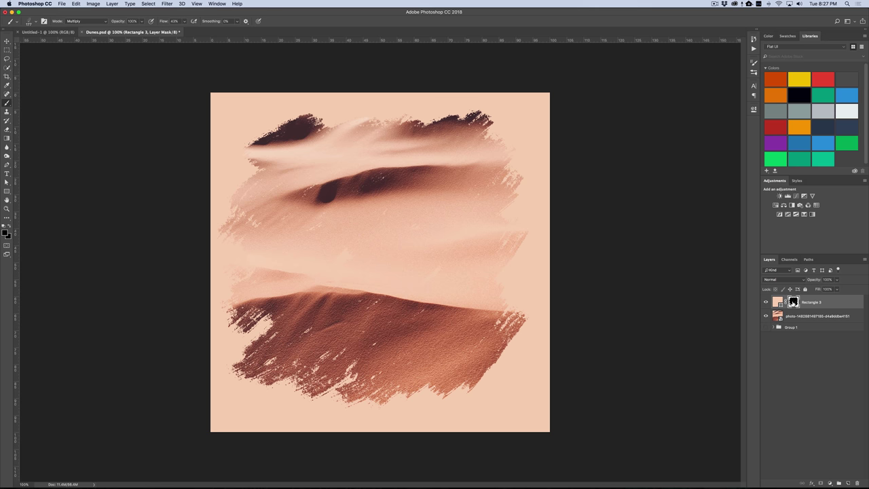
key(ctrl+j)
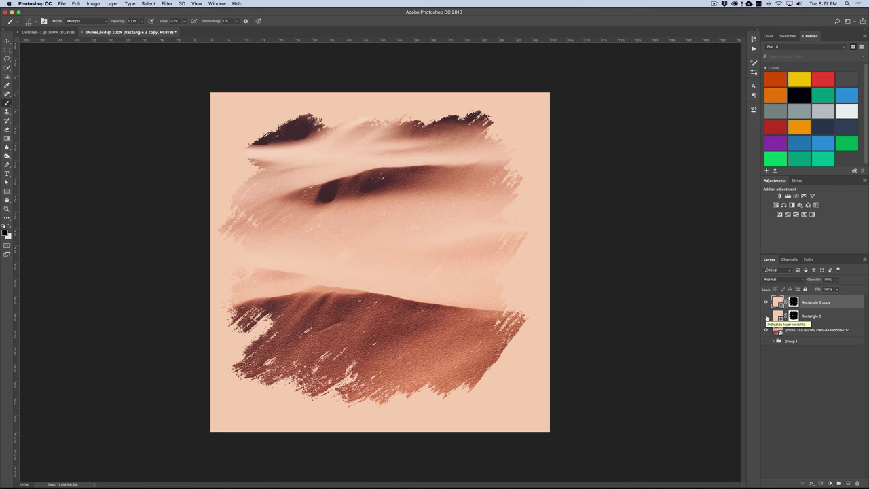
Hide the original Rectangle 3 and replace the copy's brushed mask with a fresh white mask.
click(766, 317)
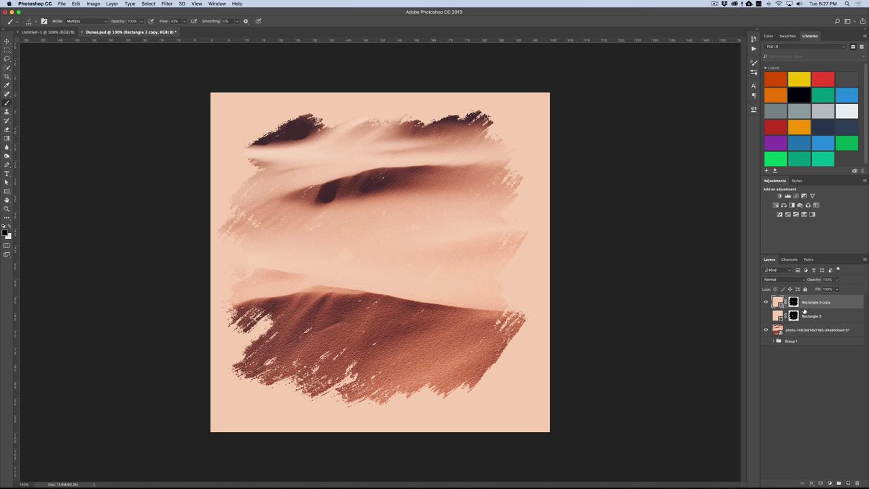
drag(791, 308, 857, 482)
click(820, 484)
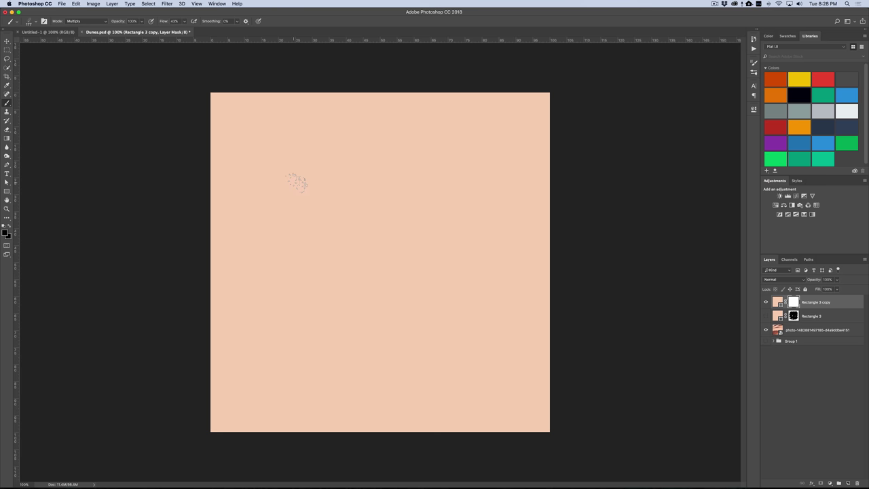
Paint horizontal test strokes near the top, middle and bottom, raising flow to full strength.
mouse_move(272, 171)
mouse_down()
mouse_move(393, 162)
mouse_move(299, 170)
mouse_move(265, 170)
mouse_up()
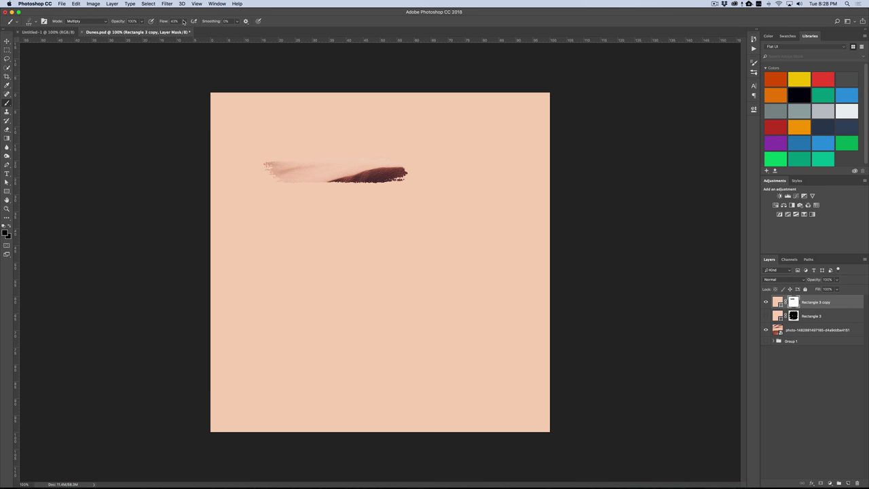
drag(183, 21, 201, 31)
drag(300, 232, 428, 232)
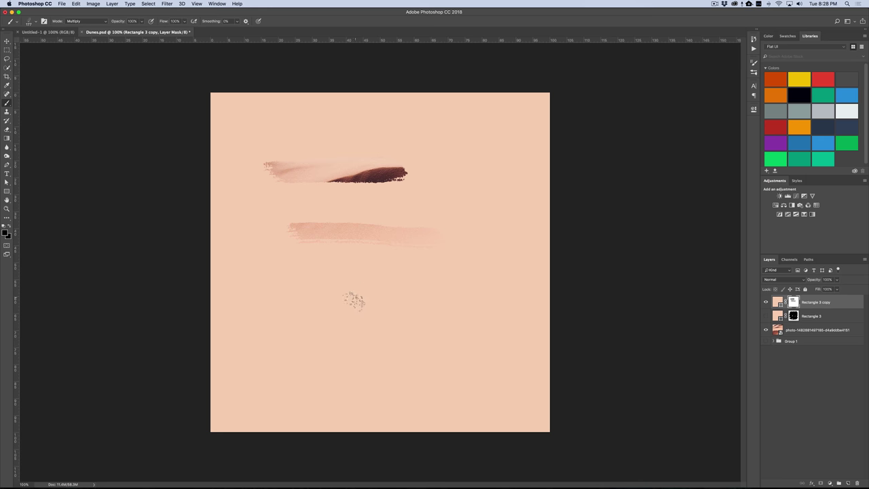
drag(316, 136, 467, 136)
mouse_move(279, 351)
mouse_down()
mouse_move(473, 357)
mouse_move(320, 371)
mouse_move(309, 364)
mouse_up()
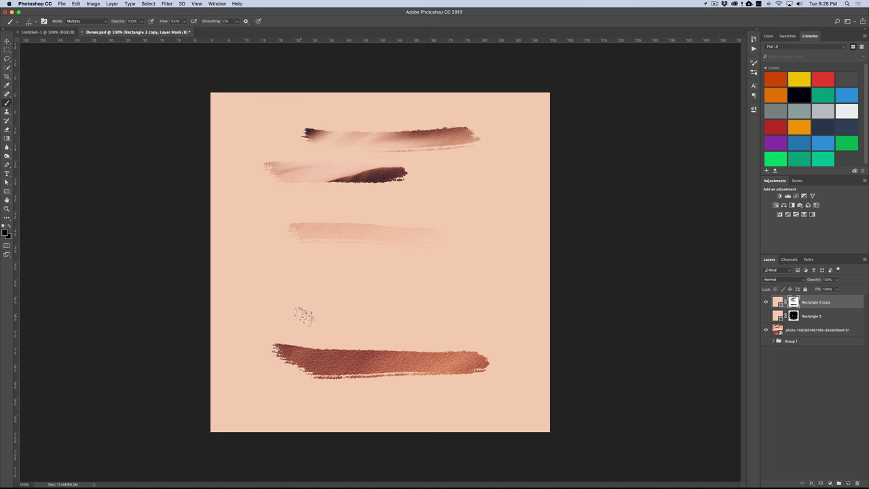
Build up the lower-middle stroke with extra reveal strokes, then discard the test mask.
drag(296, 316, 453, 320)
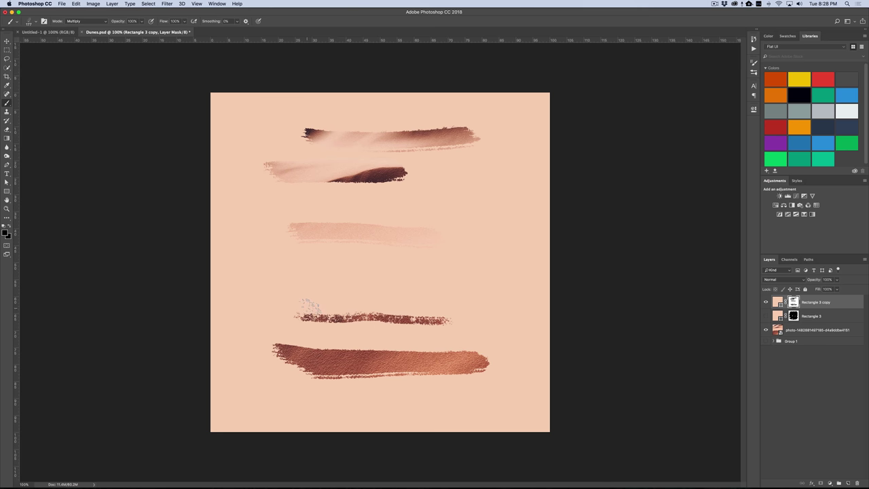
mouse_move(302, 309)
mouse_down()
mouse_move(450, 299)
mouse_move(296, 294)
mouse_move(492, 291)
mouse_up()
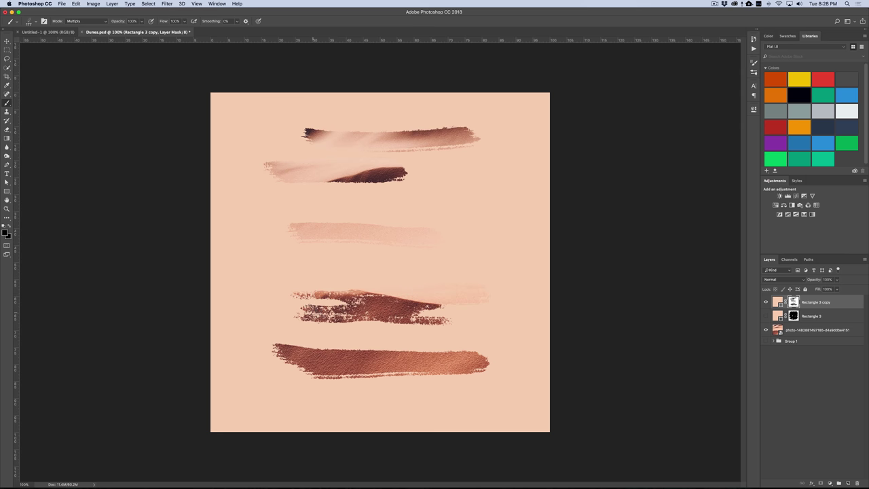
mouse_move(302, 316)
mouse_down()
mouse_move(245, 316)
mouse_move(264, 326)
mouse_move(243, 317)
mouse_move(281, 332)
mouse_move(309, 330)
mouse_move(266, 358)
mouse_move(324, 335)
mouse_move(284, 375)
mouse_move(343, 340)
mouse_move(326, 337)
mouse_move(369, 347)
mouse_up()
mouse_move(454, 340)
mouse_down()
mouse_move(470, 311)
mouse_move(402, 382)
mouse_move(407, 325)
mouse_move(393, 349)
mouse_move(408, 330)
mouse_up()
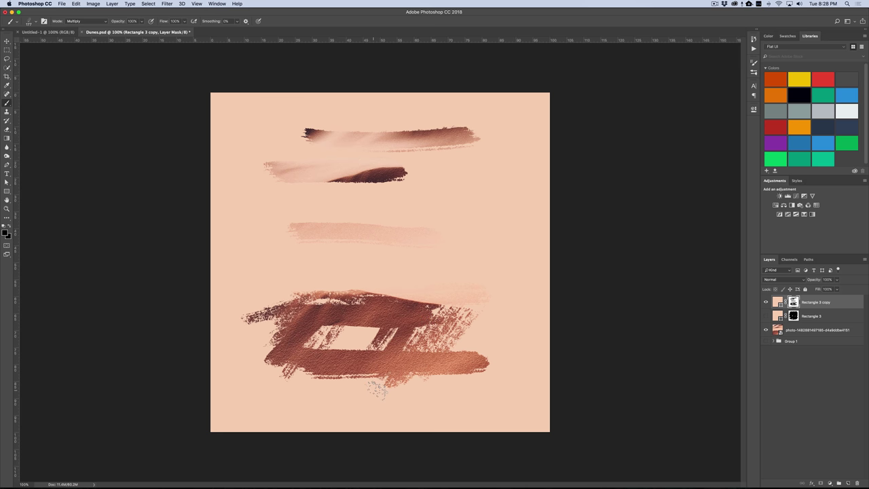
drag(379, 389, 386, 384)
drag(793, 302, 857, 480)
Add a fresh white mask, lower flow to about 60%, and paint diagonal strokes from the upper right.
click(830, 482)
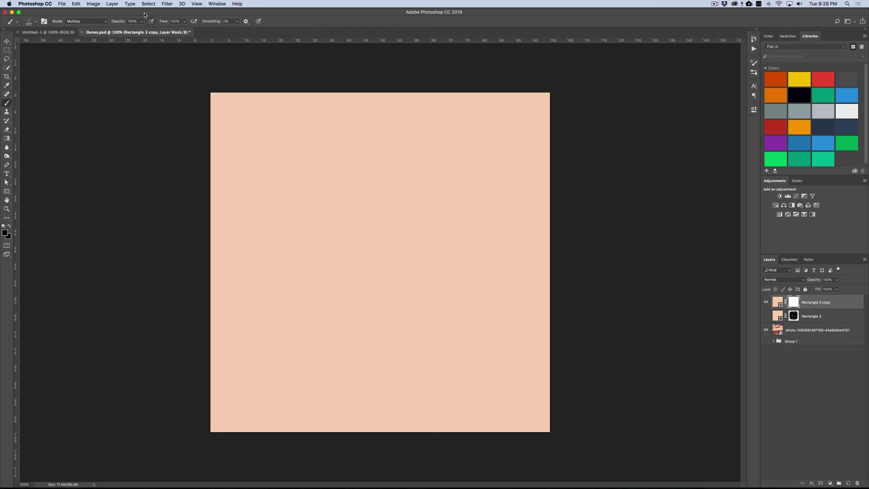
click(184, 21)
drag(173, 30, 171, 29)
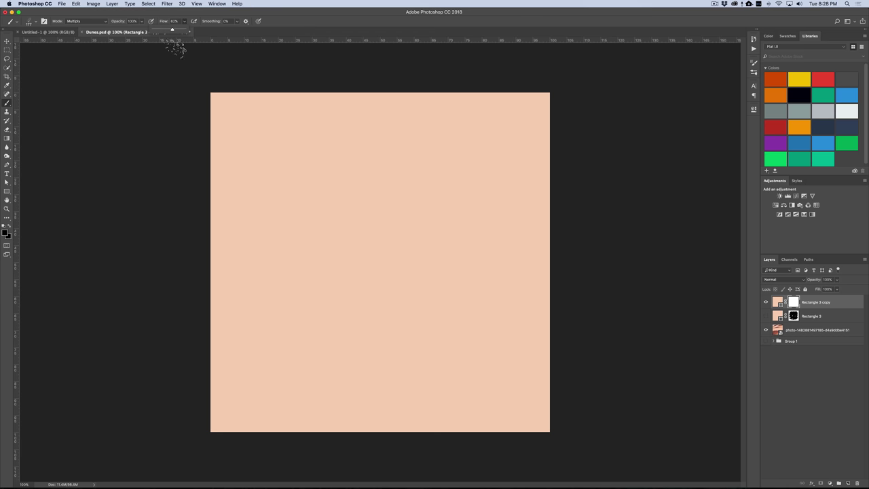
mouse_move(486, 119)
mouse_down()
mouse_move(417, 187)
mouse_move(440, 178)
mouse_up()
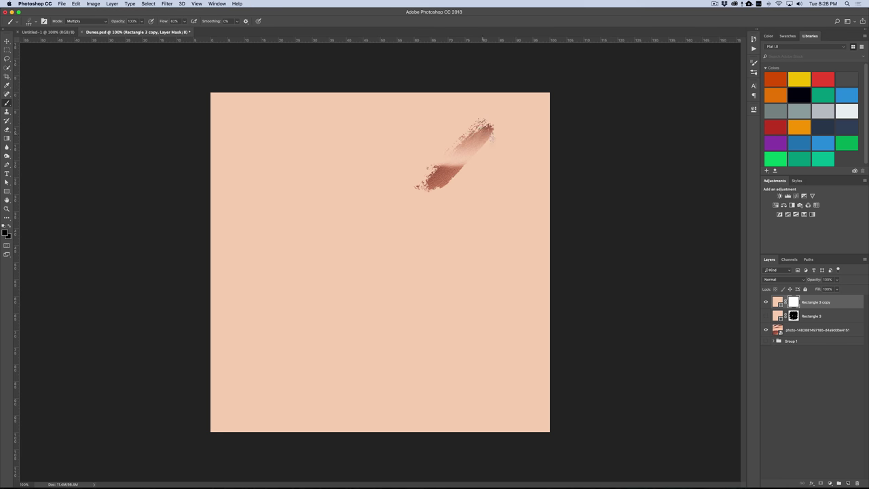
mouse_move(453, 143)
mouse_down()
mouse_move(423, 179)
mouse_move(380, 184)
mouse_up()
drag(434, 117, 349, 198)
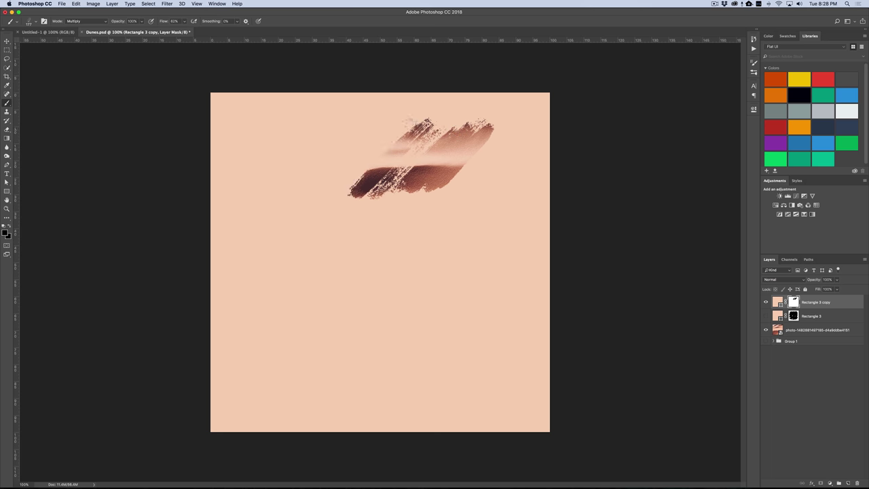
mouse_move(402, 131)
mouse_down()
mouse_move(323, 205)
mouse_move(297, 243)
mouse_up()
drag(366, 172, 312, 245)
Widen and extend the upper diagonal bands toward the upper left and the right.
drag(411, 167, 340, 243)
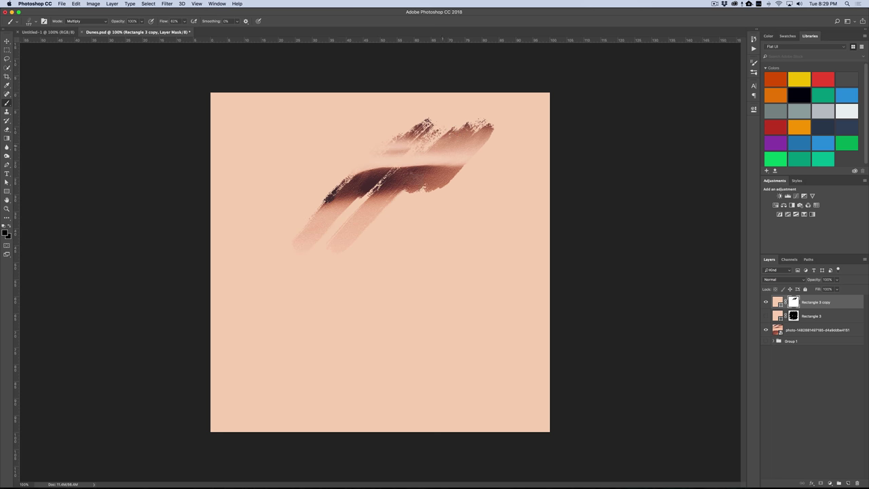
drag(448, 157, 375, 231)
drag(482, 146, 406, 219)
drag(503, 136, 429, 212)
drag(459, 174, 407, 209)
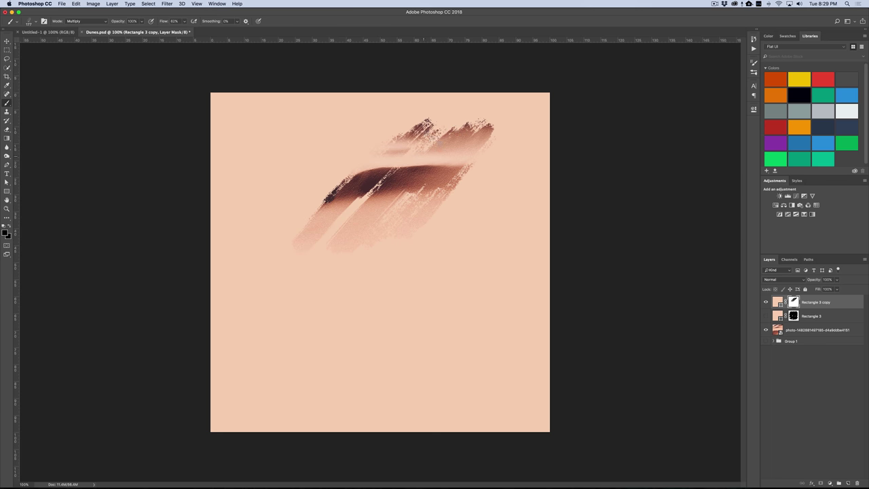
mouse_move(394, 122)
mouse_down()
mouse_move(351, 178)
mouse_move(286, 209)
mouse_up()
mouse_move(333, 126)
mouse_down()
mouse_move(276, 207)
mouse_move(254, 181)
mouse_up()
drag(305, 120, 285, 200)
mouse_move(334, 170)
mouse_down()
mouse_move(272, 238)
mouse_move(290, 242)
mouse_up()
mouse_move(370, 192)
mouse_down()
mouse_move(325, 240)
mouse_move(349, 217)
mouse_up()
mouse_move(478, 181)
mouse_down()
mouse_move(448, 204)
mouse_move(475, 193)
mouse_up()
mouse_move(519, 158)
mouse_down()
mouse_move(465, 212)
mouse_move(411, 301)
mouse_move(362, 299)
mouse_up()
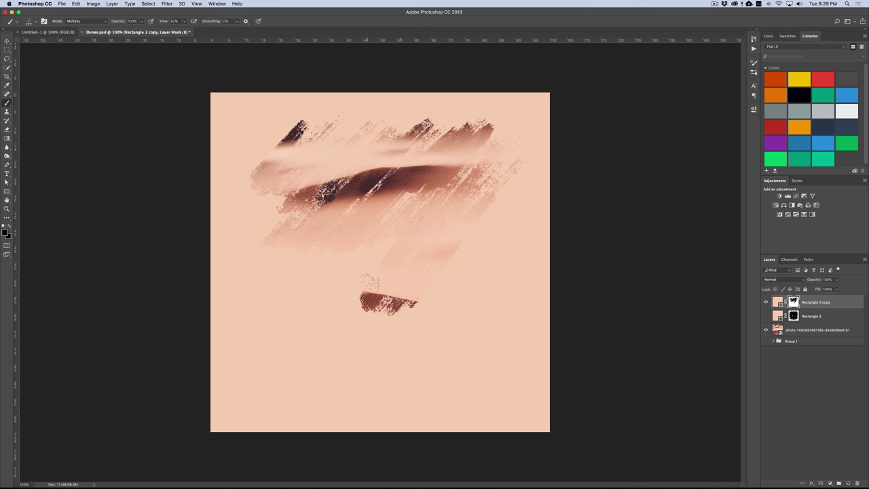
Dab small reveal marks, undoing two, and thicken the diagonal strokes at the lower left.
click(347, 293)
click(406, 155)
key(super+z)
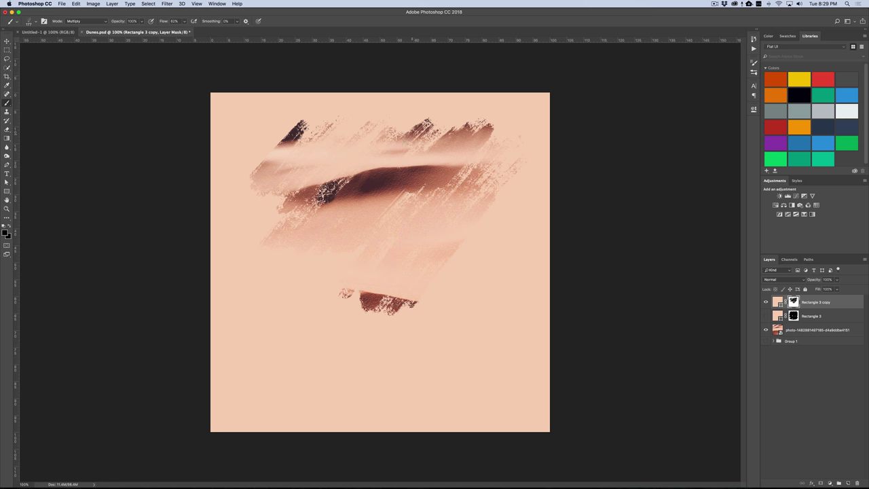
key(super+z)
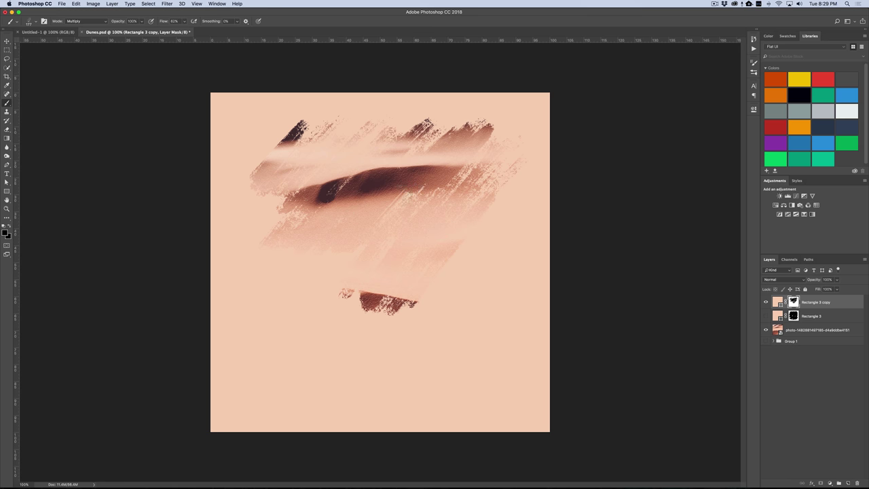
click(385, 248)
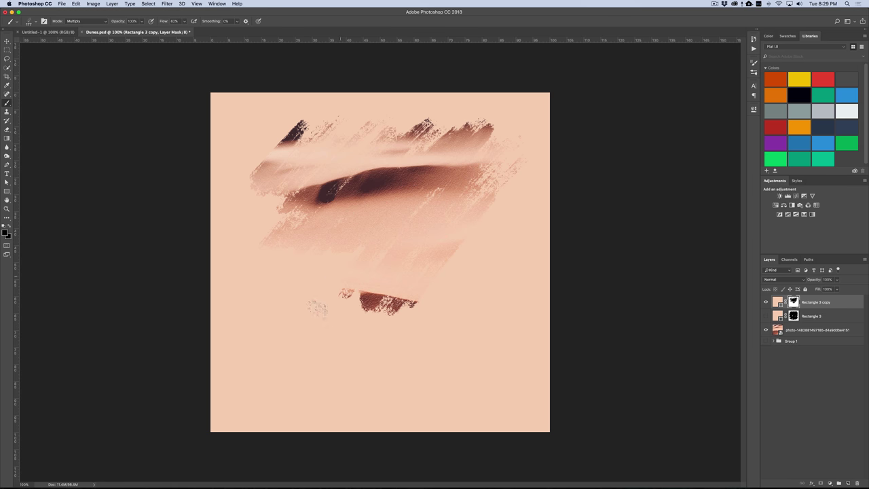
mouse_move(332, 301)
mouse_down()
mouse_move(311, 292)
mouse_move(297, 266)
mouse_move(268, 278)
mouse_move(246, 341)
mouse_up()
mouse_move(293, 280)
mouse_down()
mouse_move(247, 302)
mouse_move(287, 309)
mouse_move(285, 344)
mouse_move(309, 340)
mouse_move(319, 309)
mouse_move(343, 343)
mouse_move(356, 299)
mouse_move(345, 346)
mouse_move(360, 360)
mouse_move(367, 299)
mouse_move(392, 340)
mouse_move(431, 304)
mouse_move(412, 355)
mouse_up()
Fill out the lower band to both ends and add diagonal strokes at the left middle.
mouse_move(468, 308)
mouse_down()
mouse_move(414, 388)
mouse_move(452, 343)
mouse_up()
drag(513, 236, 491, 260)
drag(476, 298, 427, 343)
mouse_move(452, 312)
mouse_down()
mouse_move(411, 391)
mouse_move(383, 384)
mouse_up()
mouse_move(404, 332)
mouse_down()
mouse_move(363, 374)
mouse_move(338, 381)
mouse_up()
mouse_move(351, 307)
mouse_down()
mouse_move(307, 382)
mouse_move(291, 383)
mouse_up()
mouse_move(299, 338)
mouse_down()
mouse_move(277, 383)
mouse_move(261, 371)
mouse_up()
drag(257, 322, 239, 358)
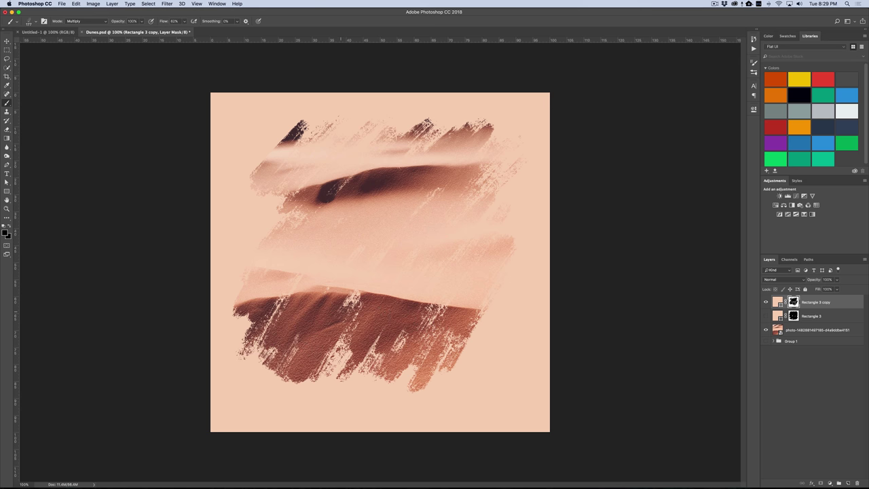
mouse_move(486, 323)
mouse_down()
mouse_move(446, 376)
mouse_move(474, 380)
mouse_up()
drag(513, 339, 490, 366)
mouse_move(493, 309)
mouse_down()
mouse_move(476, 324)
mouse_move(481, 345)
mouse_up()
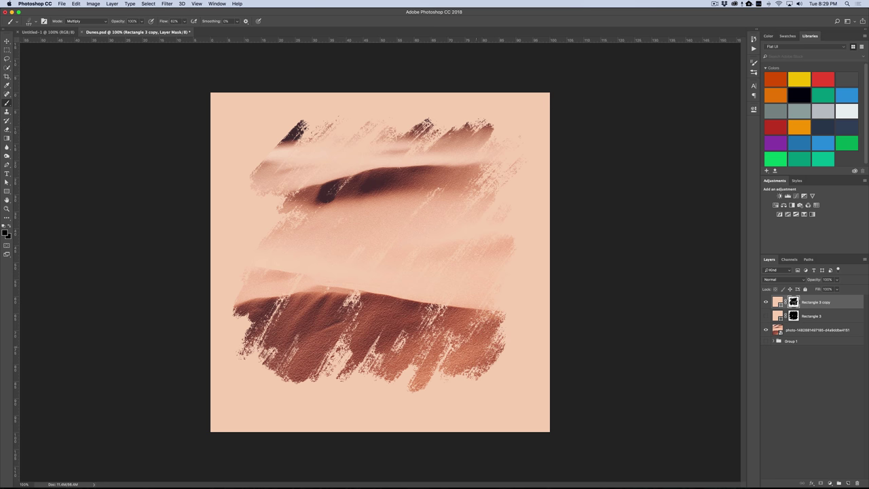
drag(275, 216, 257, 234)
mouse_move(281, 195)
mouse_down()
mouse_move(248, 231)
mouse_move(249, 217)
mouse_up()
Set flow to 26% and lightly reveal sand along the lower-right dune and left middle.
click(185, 21)
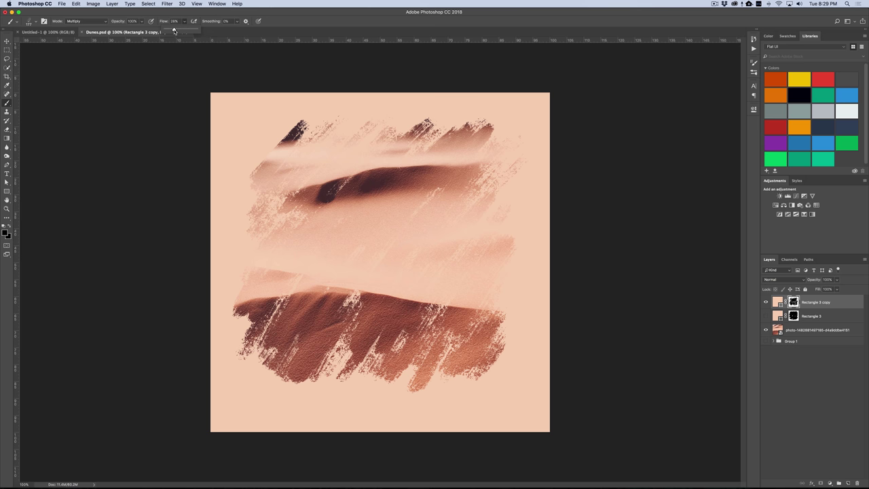
click(399, 110)
mouse_move(454, 382)
mouse_down()
mouse_move(438, 394)
mouse_move(424, 373)
mouse_move(397, 384)
mouse_move(370, 377)
mouse_move(345, 396)
mouse_move(312, 386)
mouse_up()
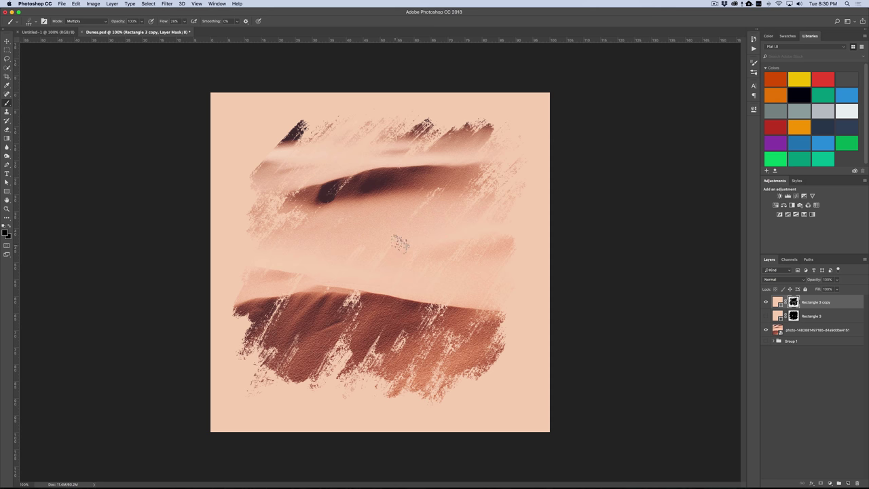
drag(445, 304, 427, 344)
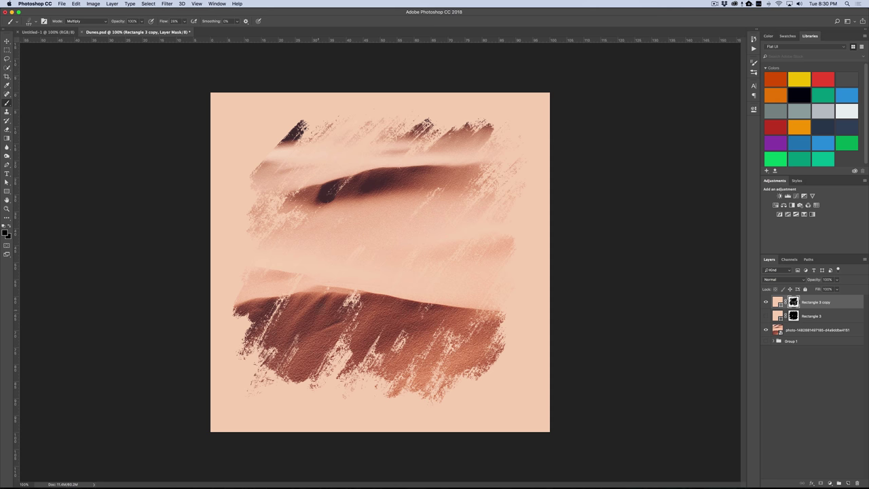
mouse_move(292, 212)
mouse_down()
mouse_move(266, 216)
mouse_move(280, 249)
mouse_up()
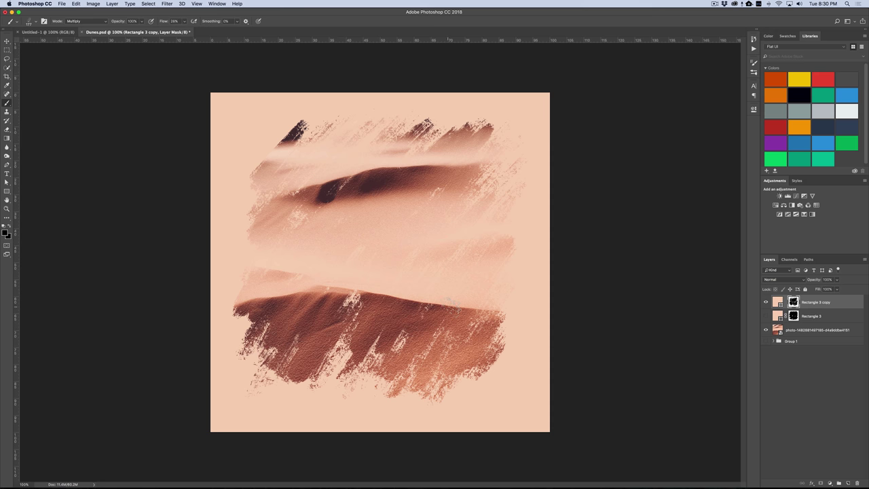
Nudge the brushed layer mask slightly down and add a horizontal guide at 55.4%.
key(v)
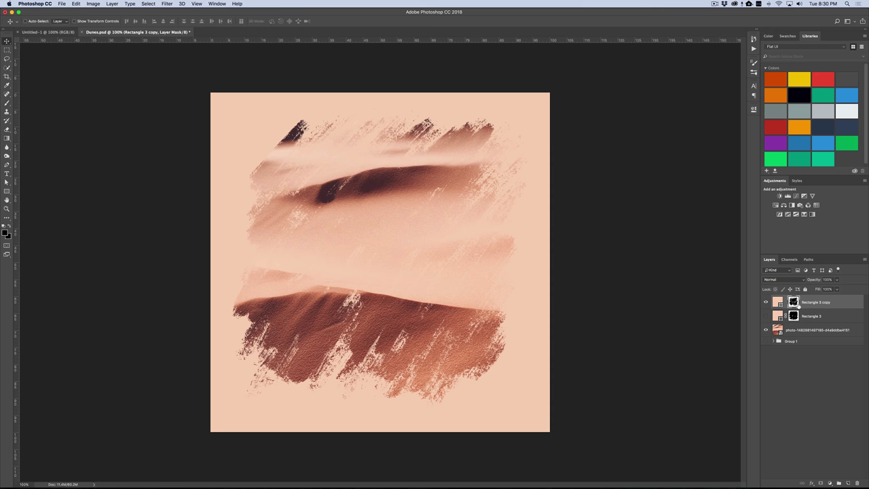
drag(455, 252, 454, 259)
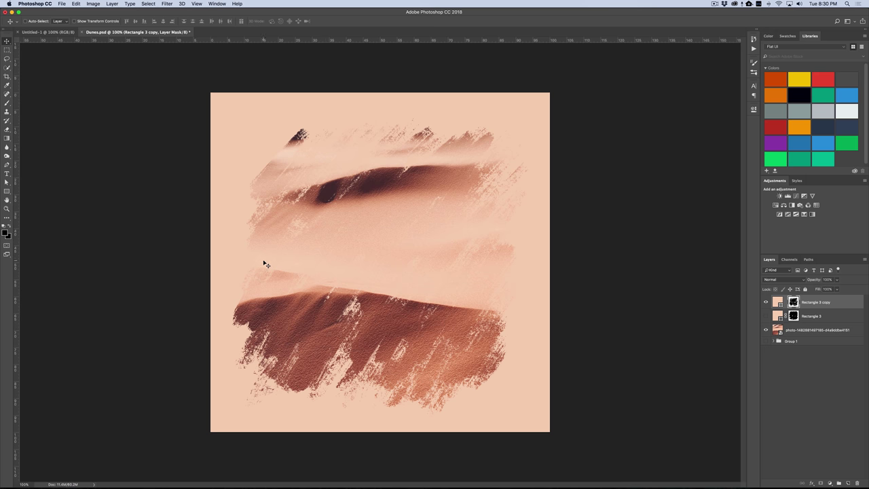
drag(408, 42, 401, 280)
Move the dune photo layer slightly down, then reselect Rectangle 3 copy.
click(792, 330)
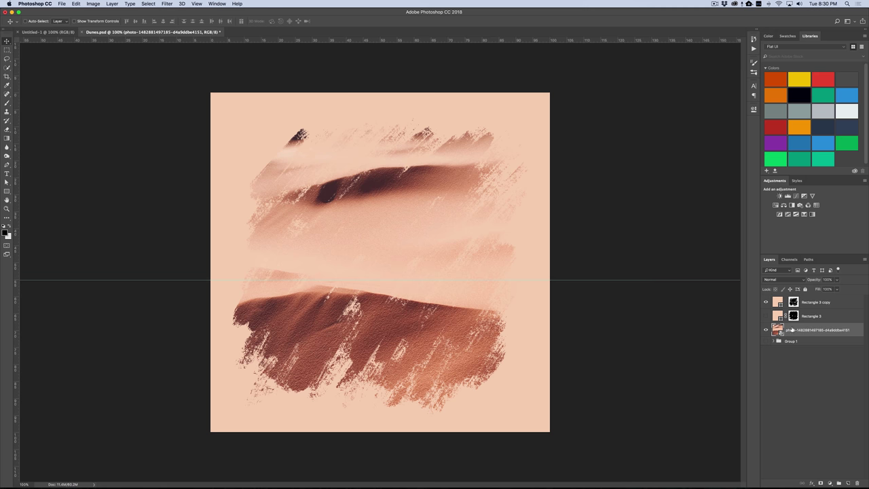
mouse_move(486, 260)
mouse_down()
mouse_move(487, 287)
mouse_move(500, 289)
mouse_move(496, 279)
mouse_move(489, 296)
mouse_up()
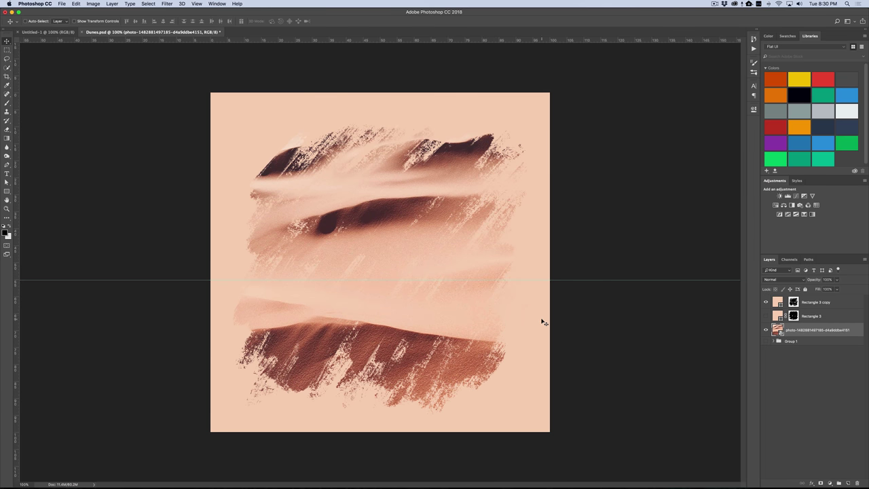
click(822, 306)
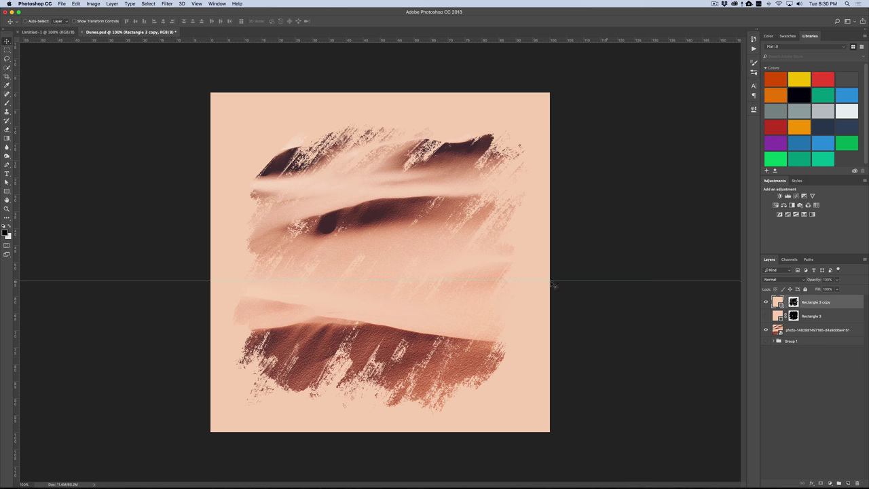
Clear the guide and add a DUNES text layer at the canvas centre.
key(super+semicolon)
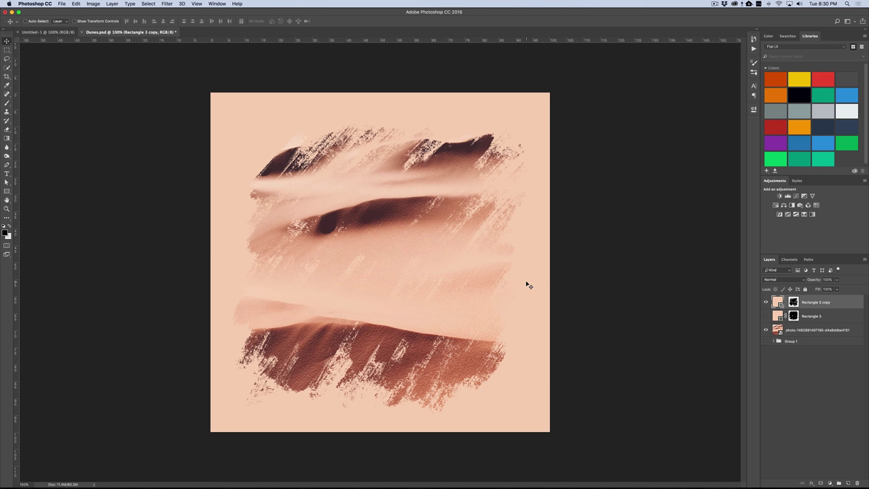
key(t)
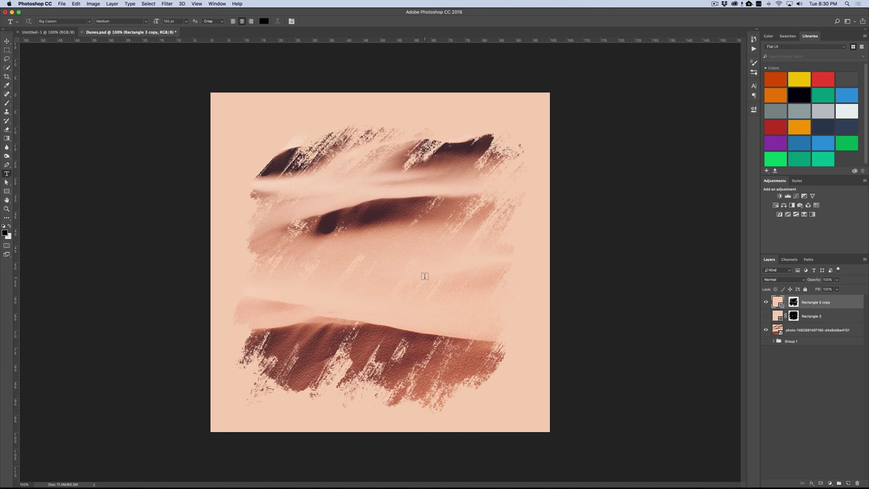
click(372, 269)
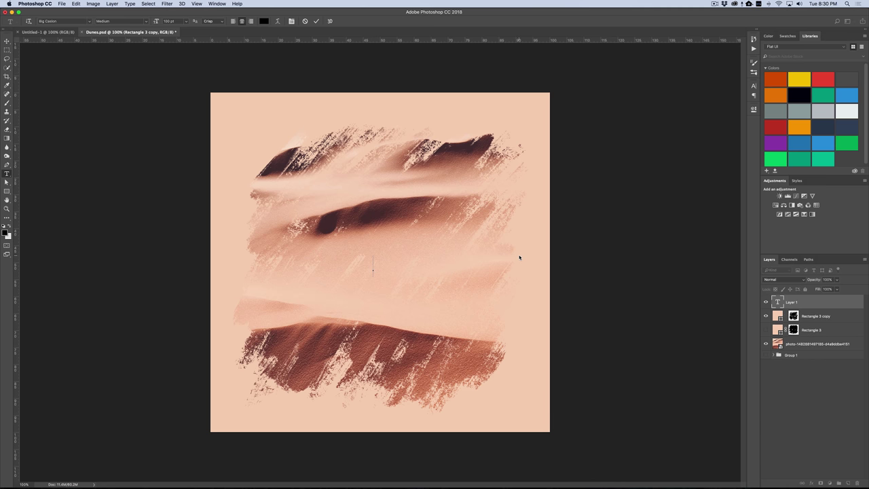
text(DUNES)
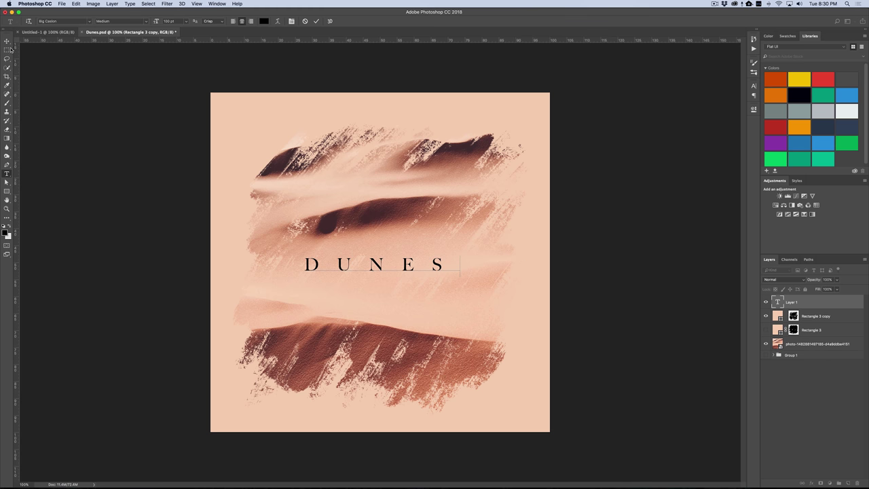
key(ctrl+Return)
Scale the DUNES text up to about 139%.
key(ctrl+t)
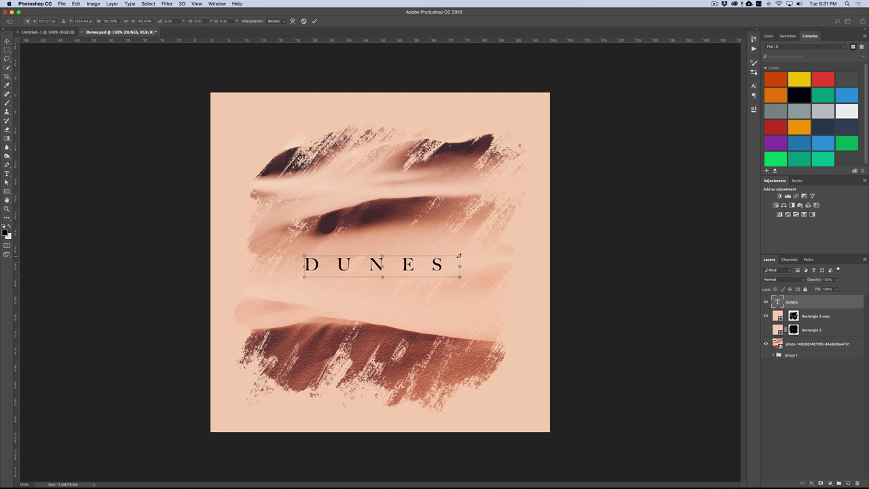
drag(459, 256, 489, 252)
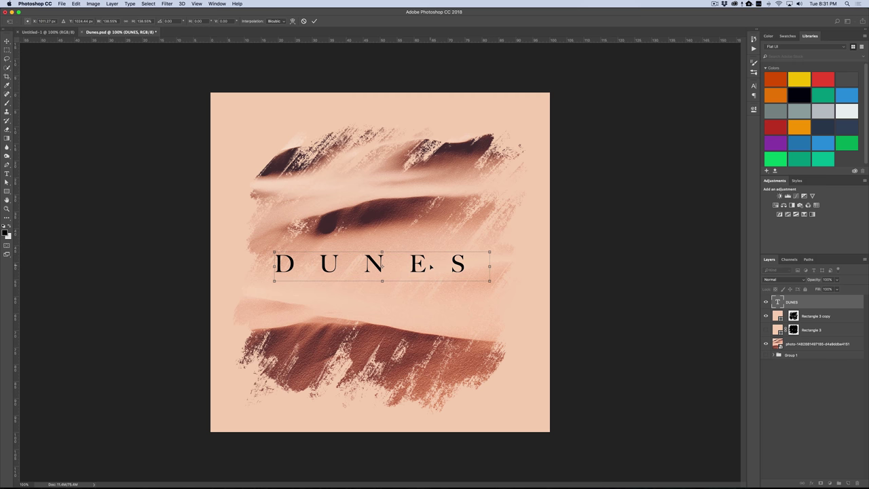
key(Return)
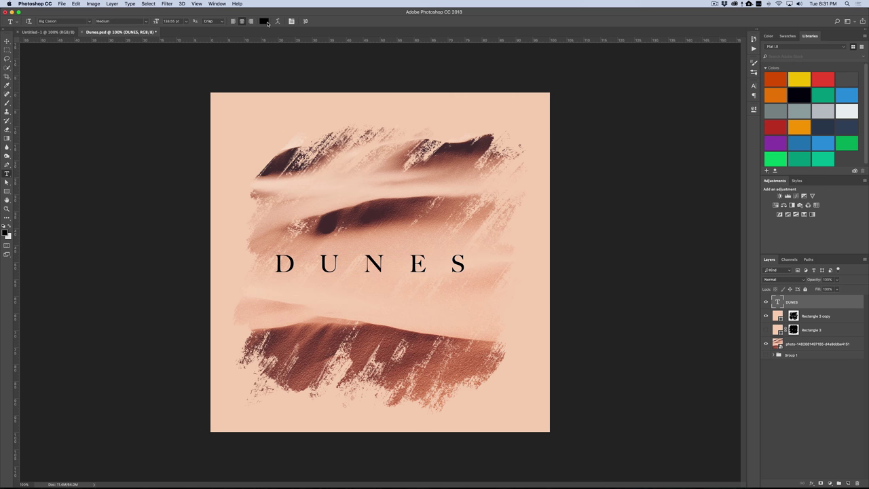
Colour the DUNES text a dark maroon sampled from the dune shadows.
click(264, 21)
click(328, 222)
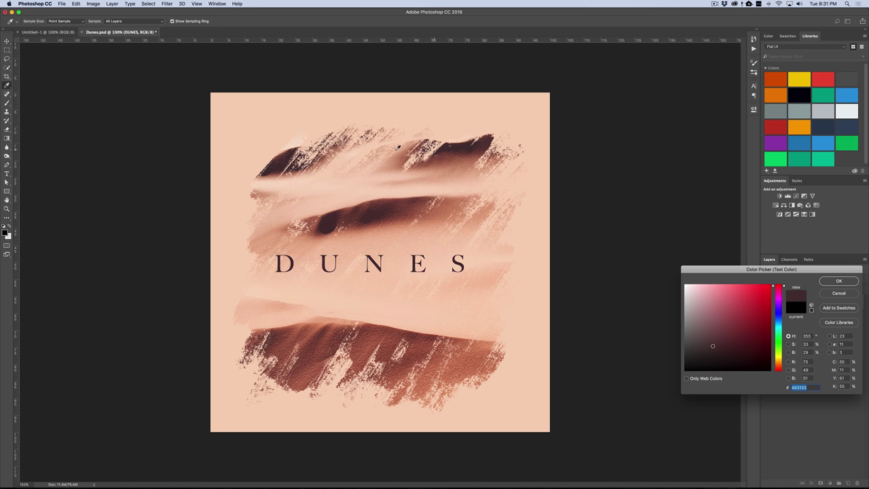
click(388, 199)
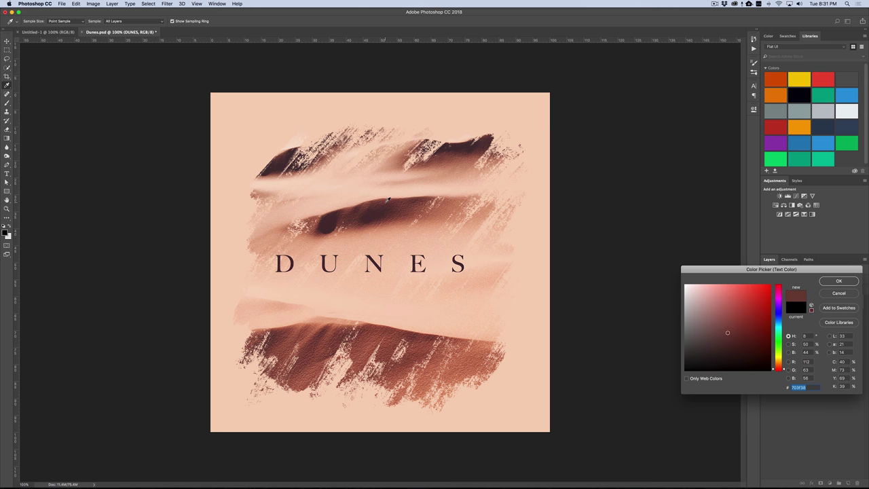
click(388, 201)
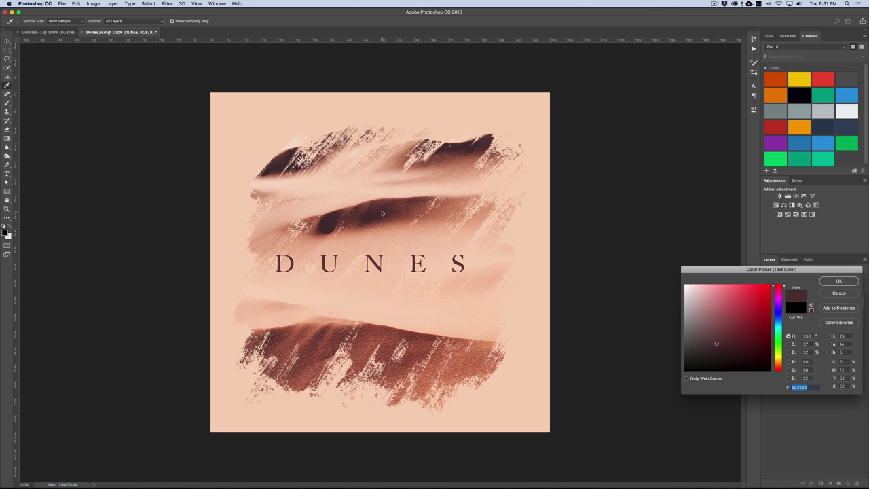
click(837, 280)
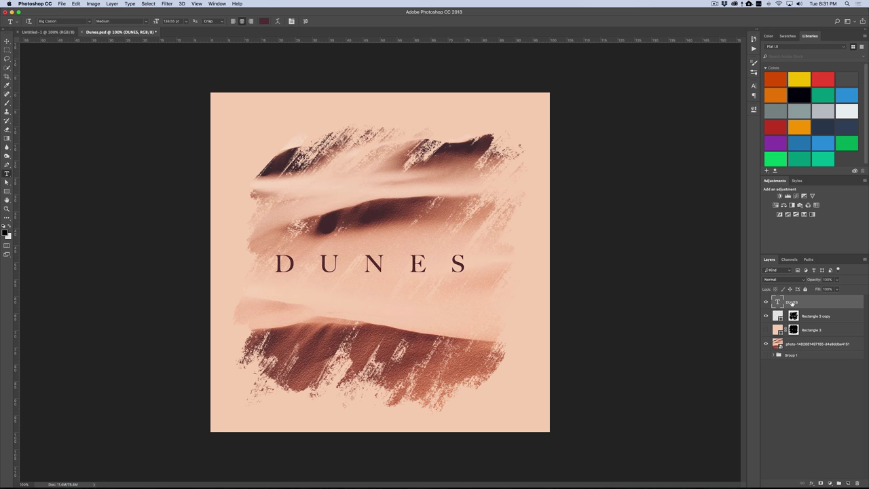
Set the DUNES text to black, then resample dark maroon from a brushed stroke.
click(265, 22)
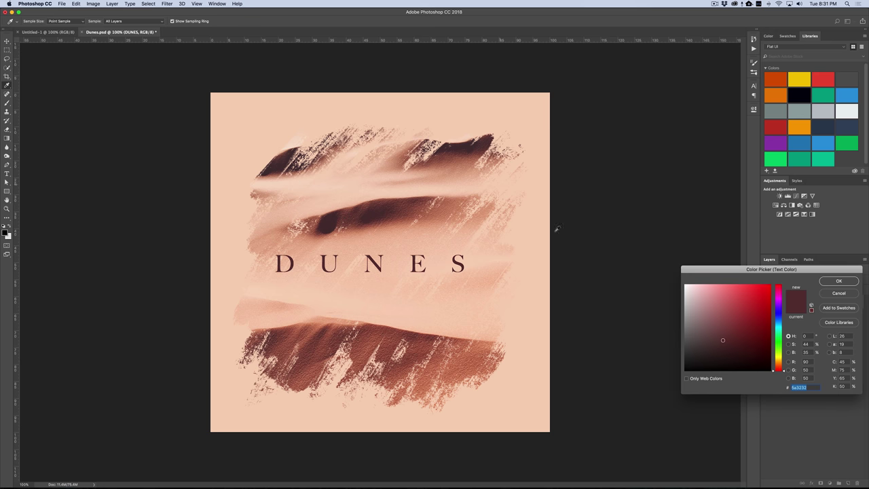
drag(725, 352, 672, 385)
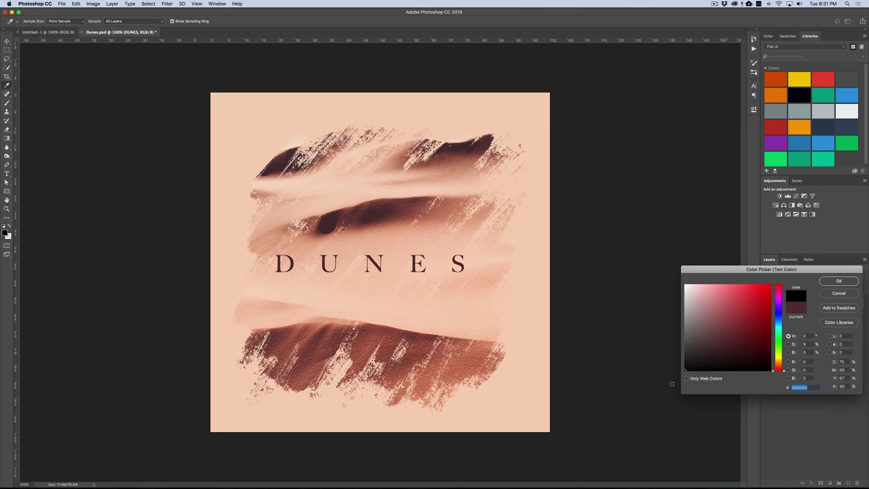
click(844, 282)
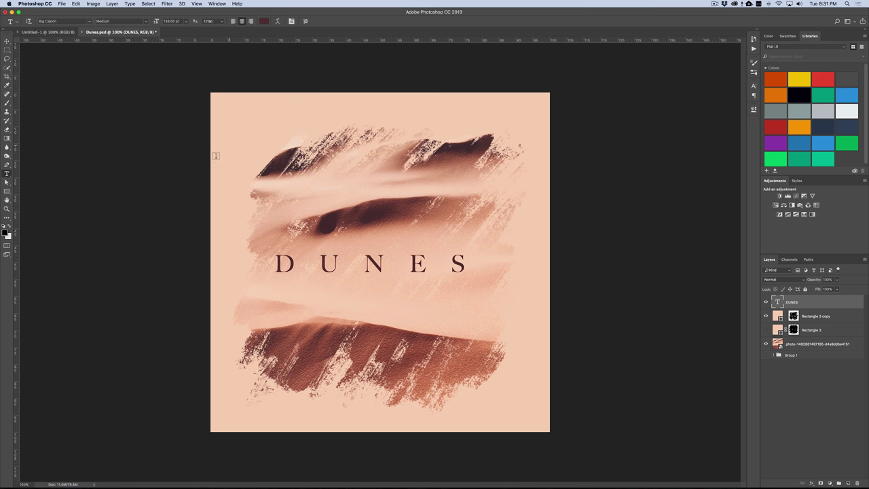
click(446, 153)
double_click(779, 316)
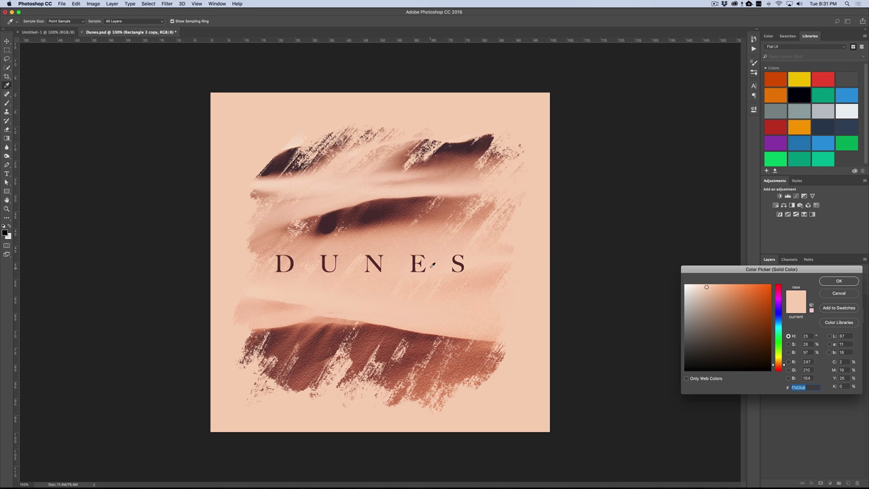
click(422, 238)
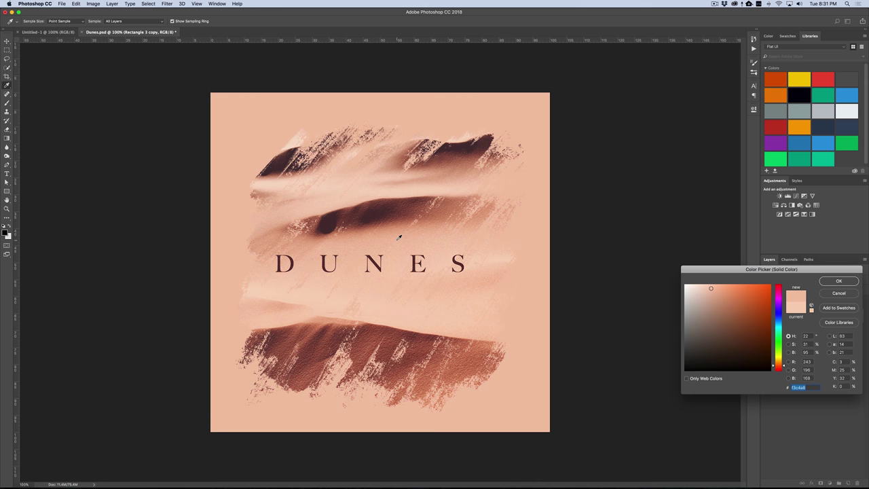
click(399, 238)
click(319, 286)
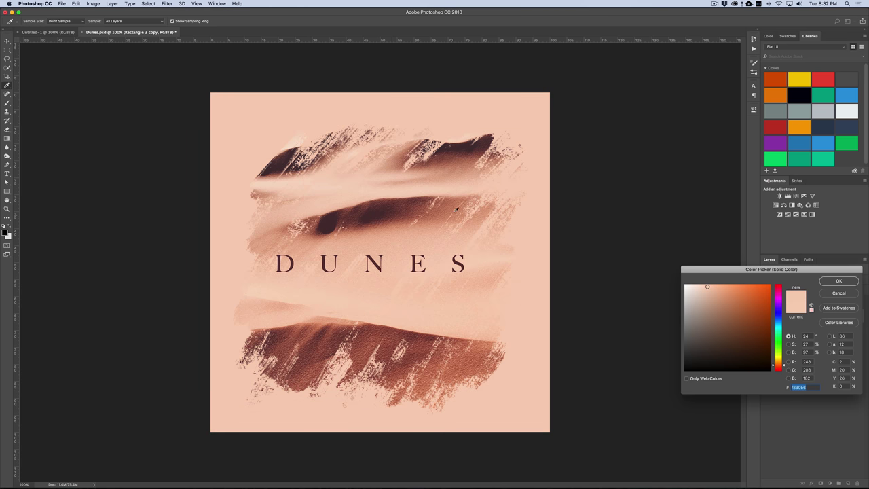
click(476, 152)
click(467, 146)
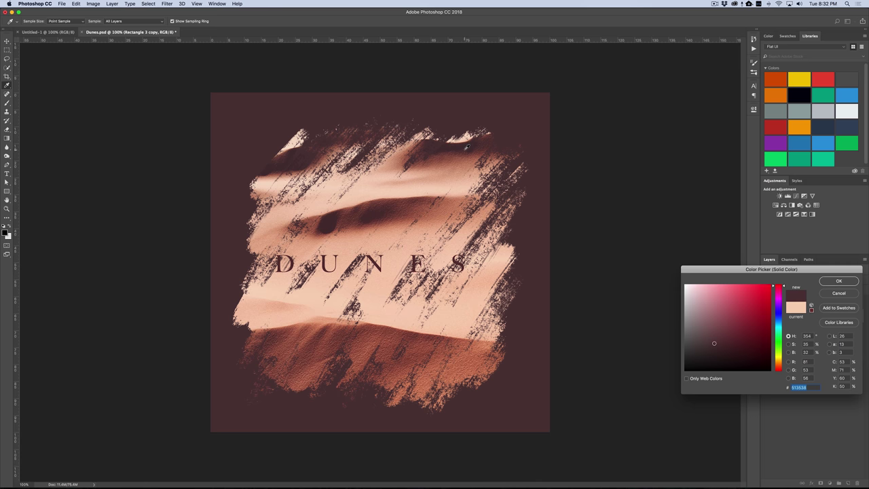
click(468, 145)
click(353, 154)
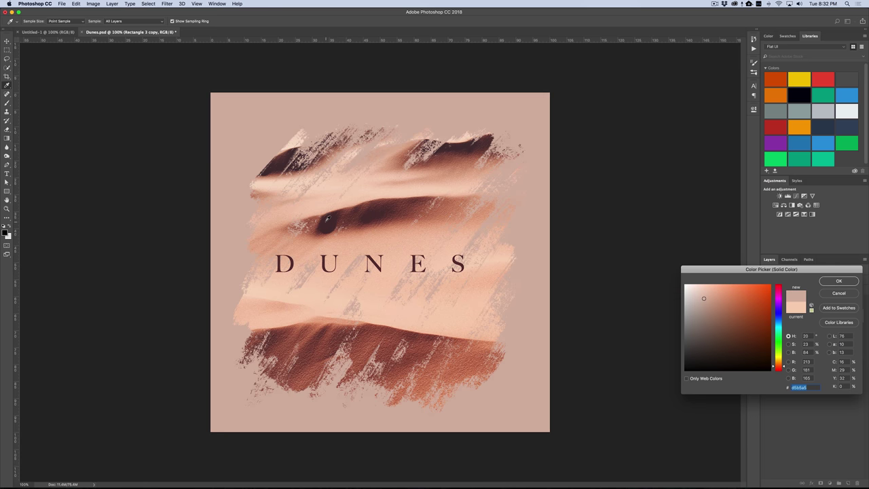
click(311, 197)
click(353, 262)
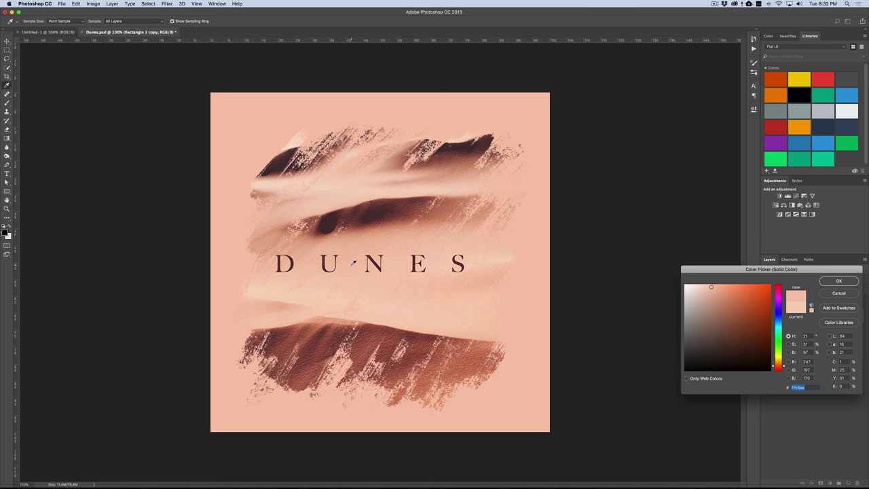
click(320, 275)
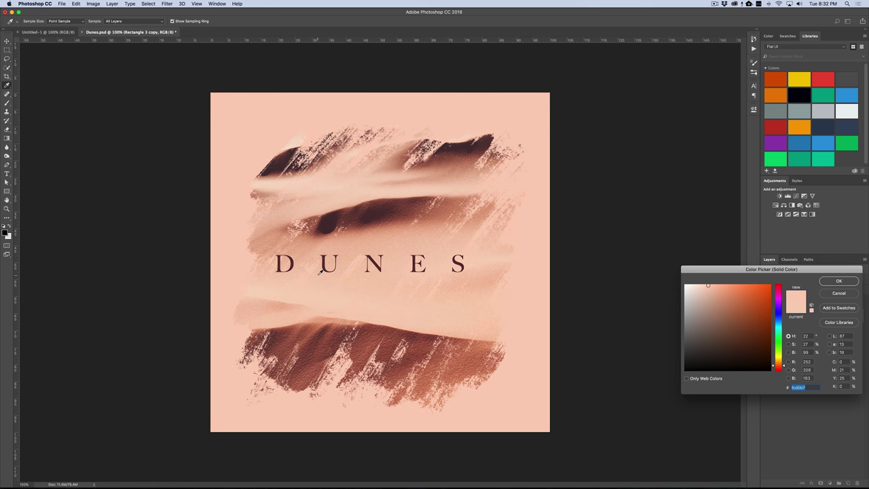
click(317, 276)
click(384, 242)
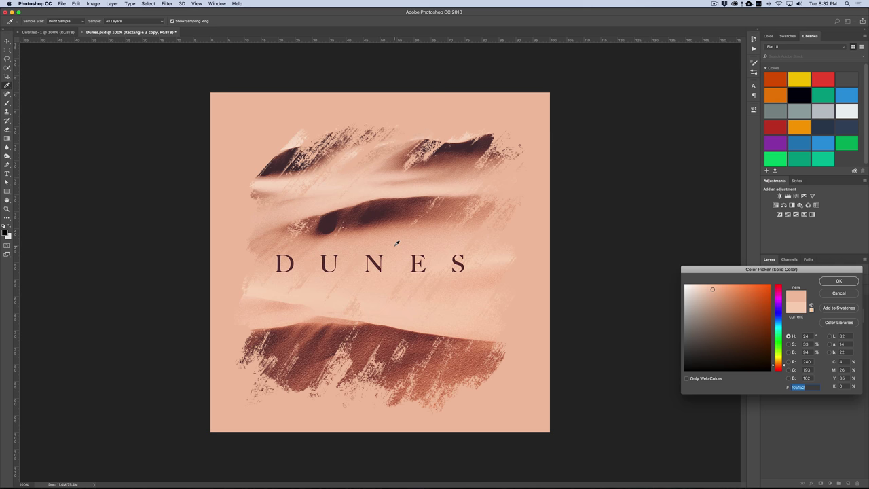
click(798, 310)
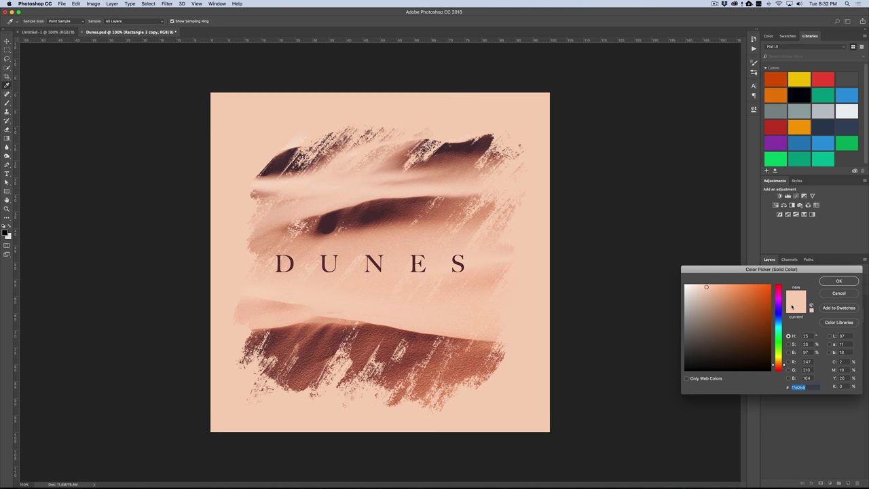
click(399, 255)
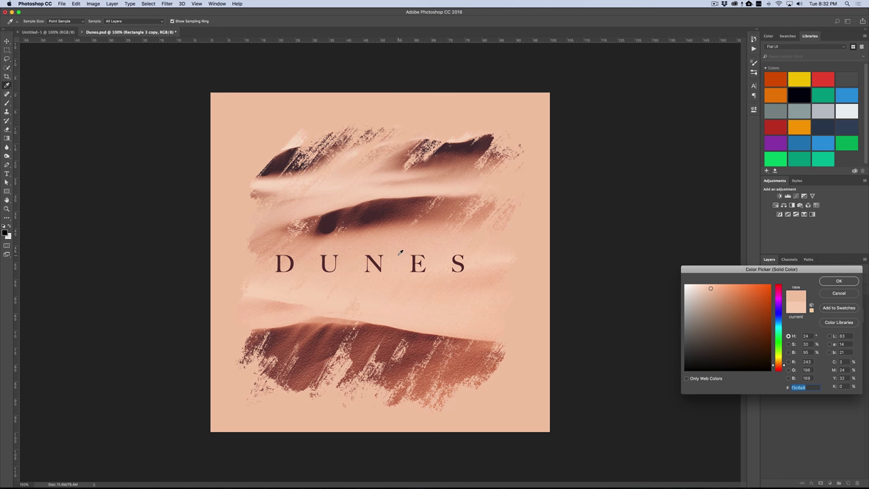
click(796, 309)
click(839, 281)
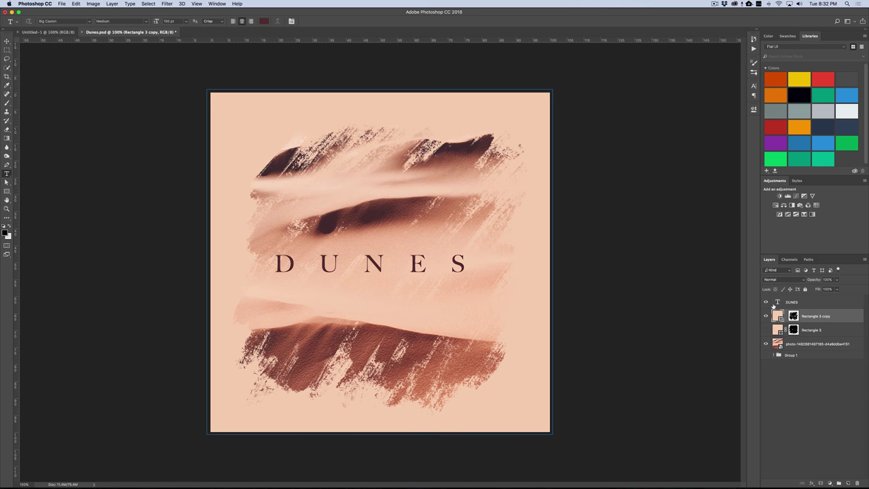